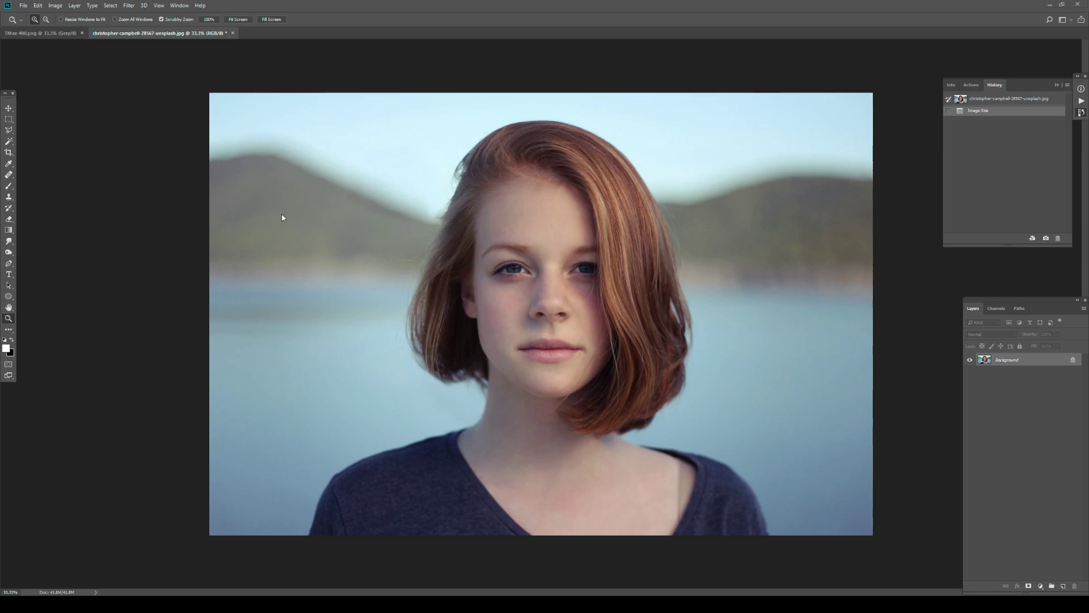
# - Bring up the TMax-400.png grain texture and zoom out to 50%
pyautogui.click(35, 33)
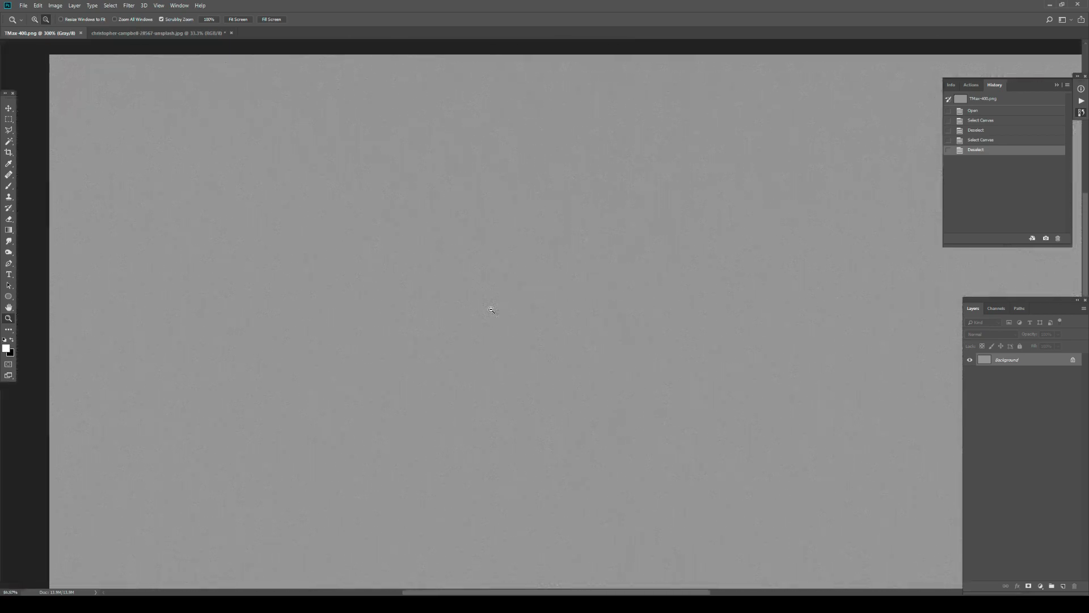
pyautogui.keyDown('alt'); pyautogui.click(491, 310); pyautogui.keyUp('alt')
pyautogui.keyDown('alt'); pyautogui.click(491, 309); pyautogui.keyUp('alt')
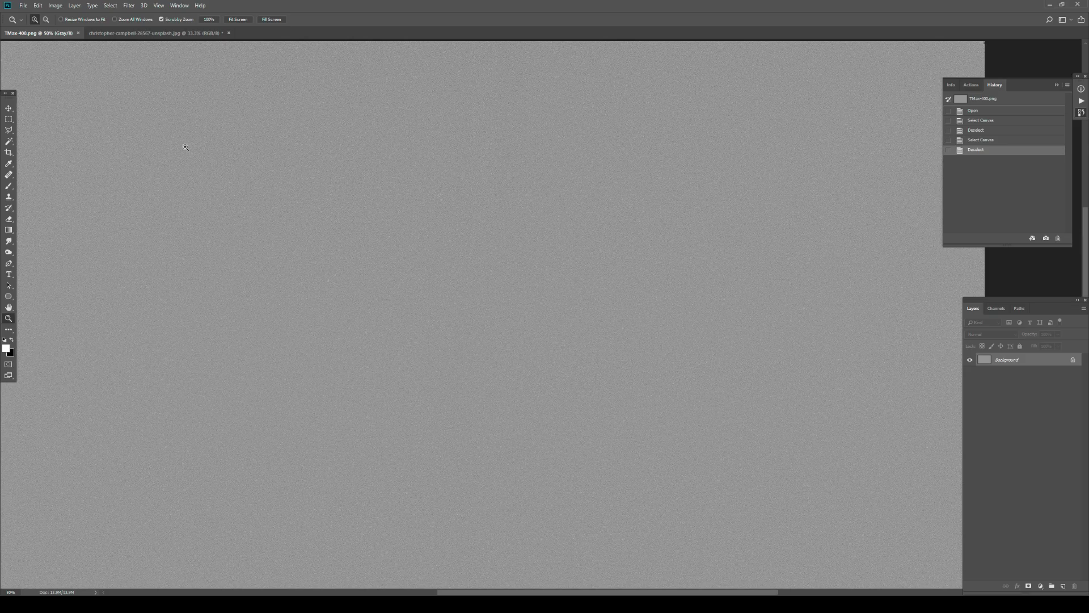
# - Preview the Grain filter on the portrait's face in Filter Gallery, then cancel without applying
pyautogui.click(161, 33)
pyautogui.click(128, 6)
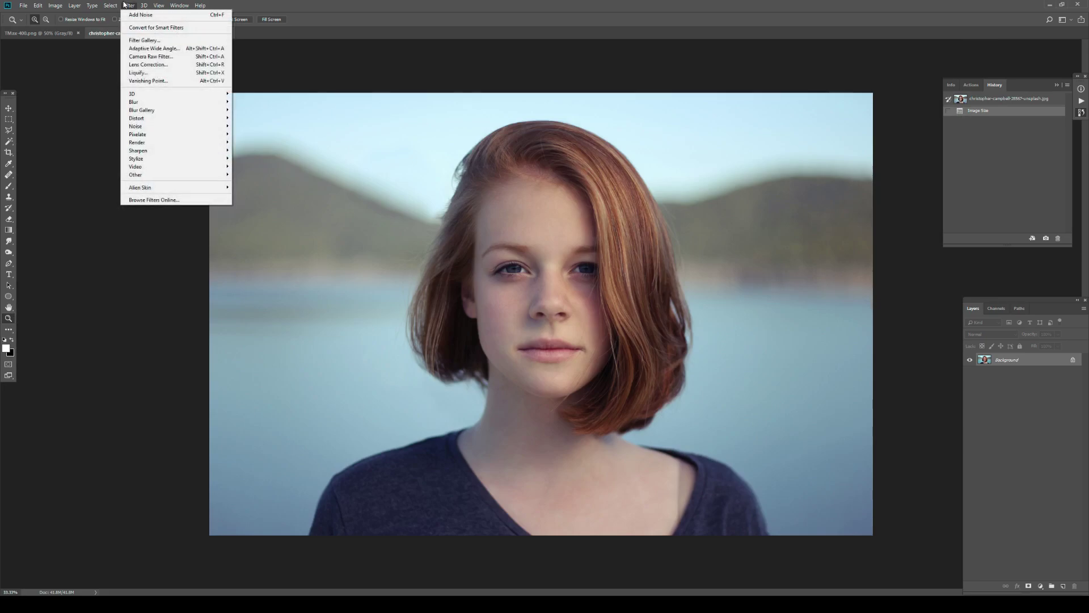
pyautogui.moveTo(186, 130)
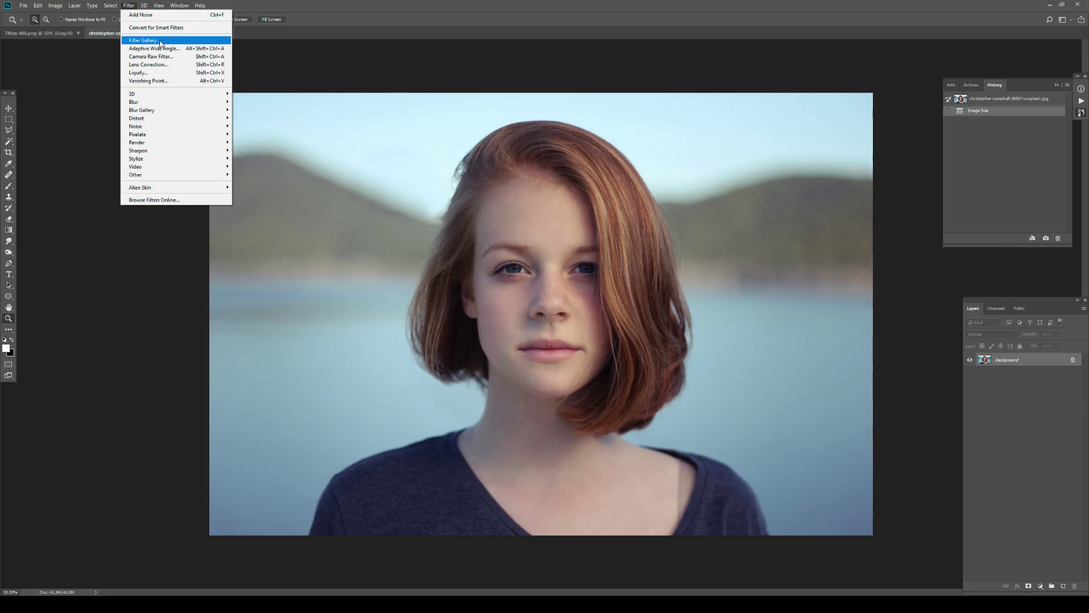
pyautogui.click(160, 42)
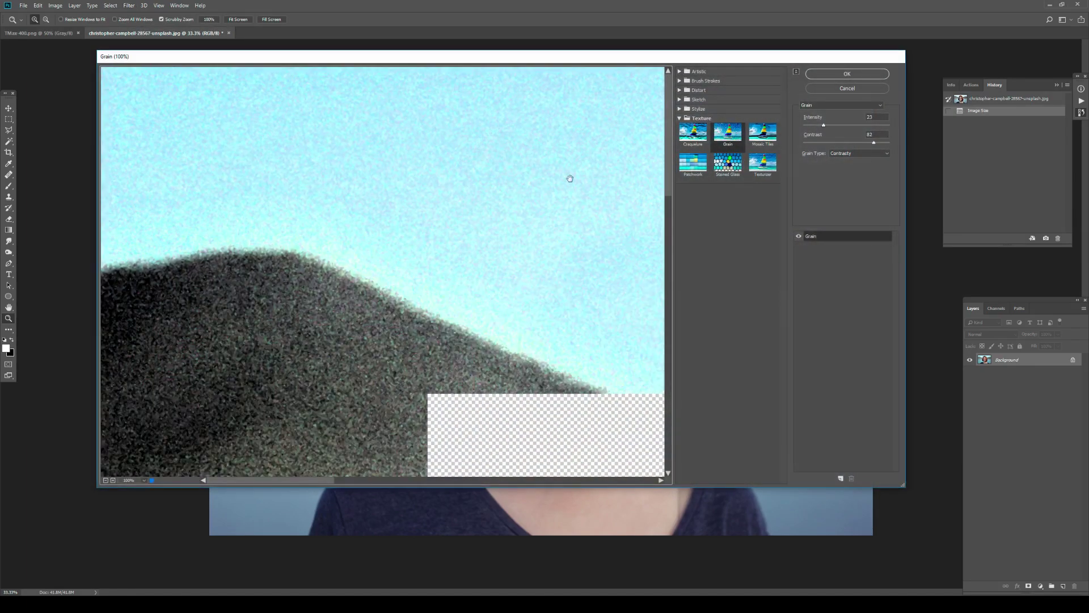
pyautogui.moveTo(592, 321); pyautogui.dragTo(449, 254)
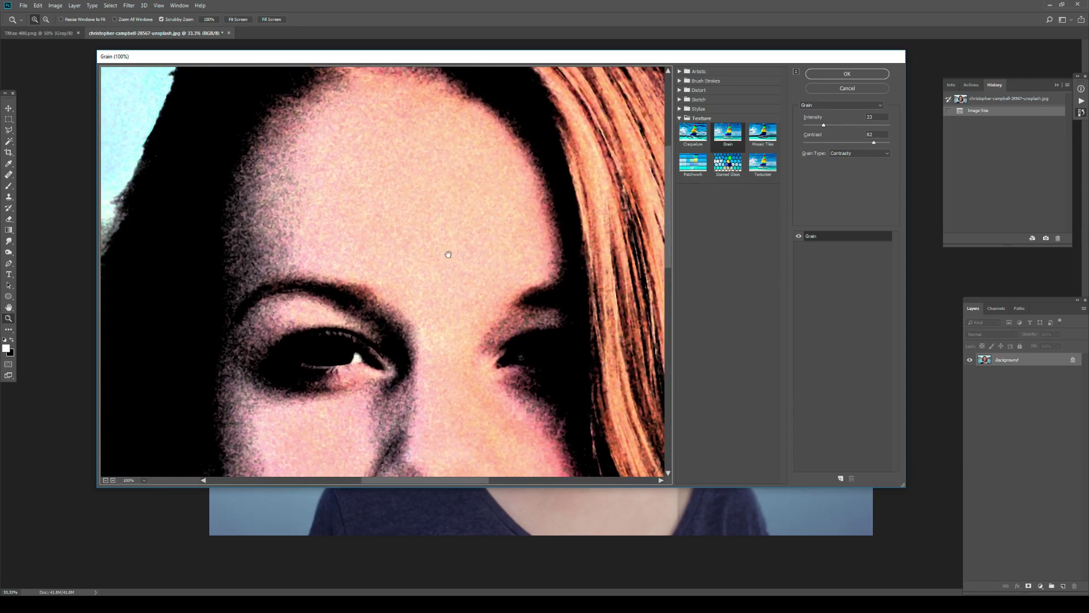
pyautogui.click(861, 88)
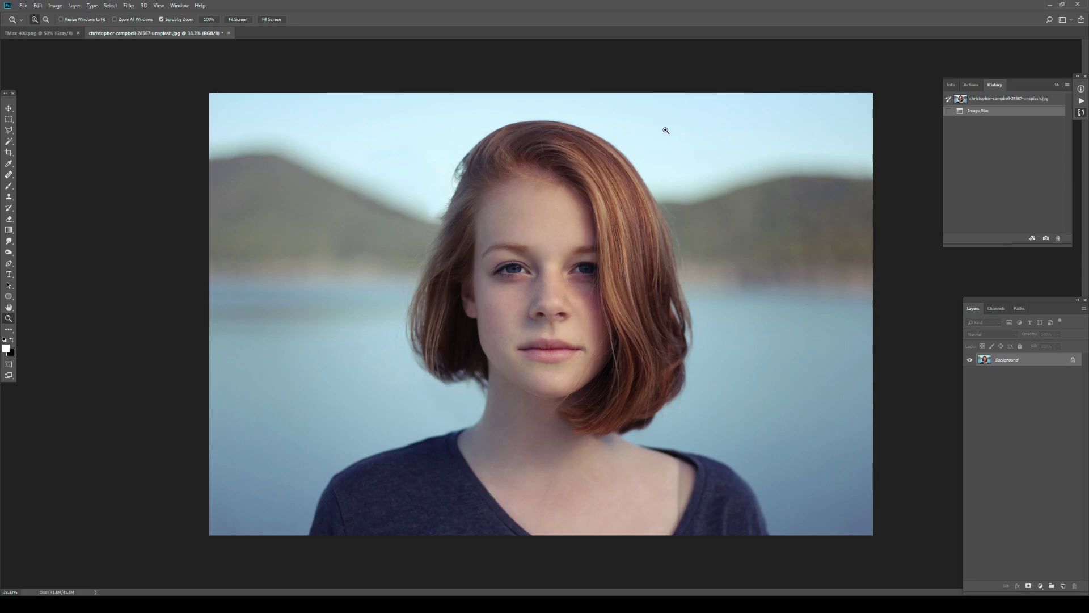
# - Copy the TMax-400 grain texture and paste it onto the portrait as Layer 1
pyautogui.click(38, 33)
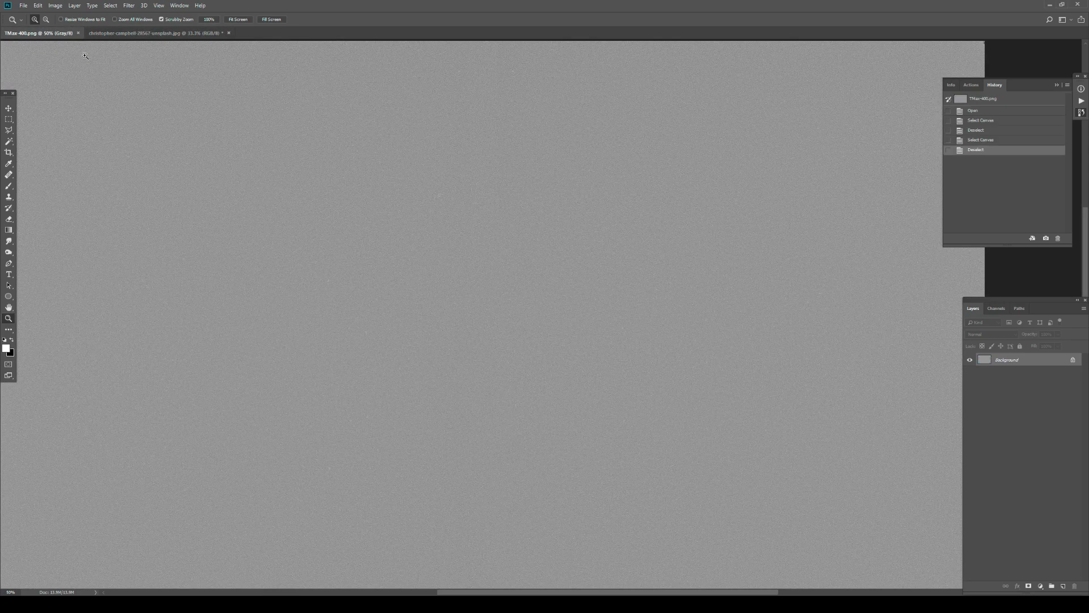
pyautogui.scroll(-4, 382, 243)
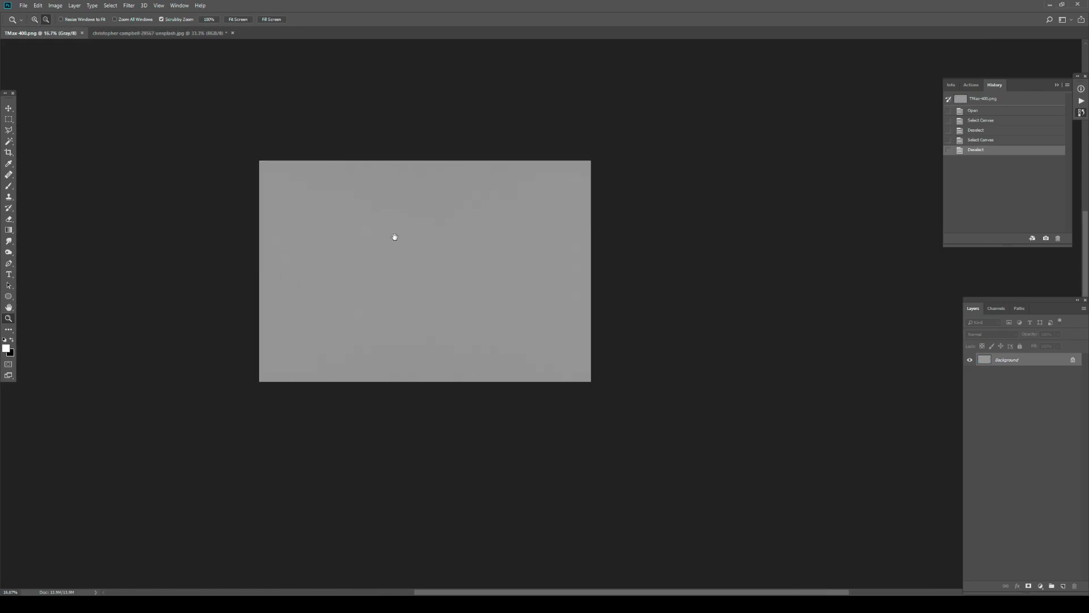
pyautogui.scroll(2, 394, 236)
pyautogui.scroll(2, 396, 237)
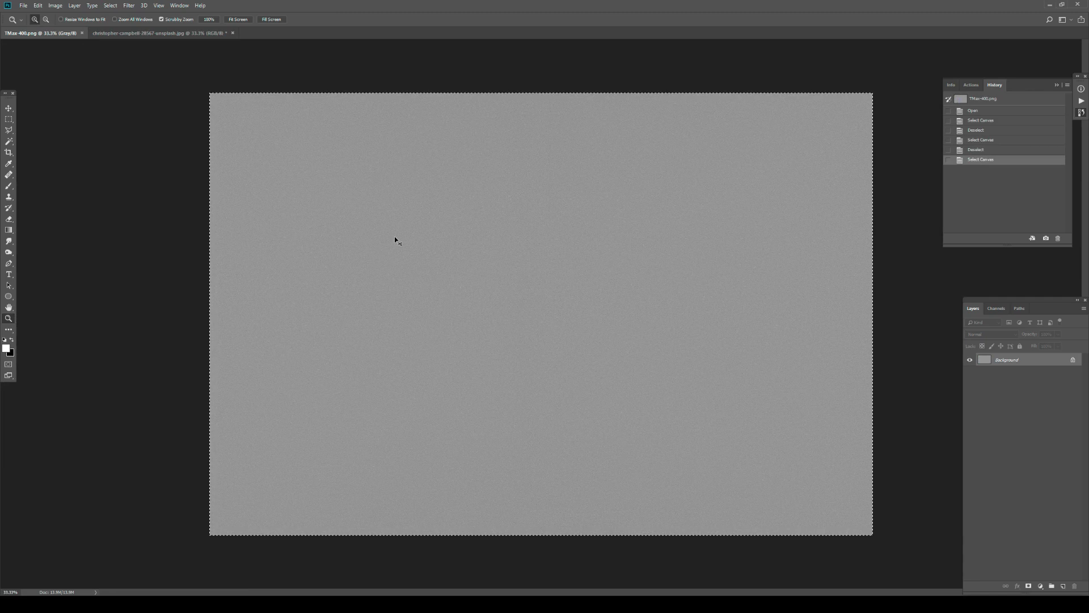
pyautogui.hotkey('ctrl', 'Tab')
pyautogui.hotkey('ctrl', 'v')
pyautogui.scroll(2, 556, 295)
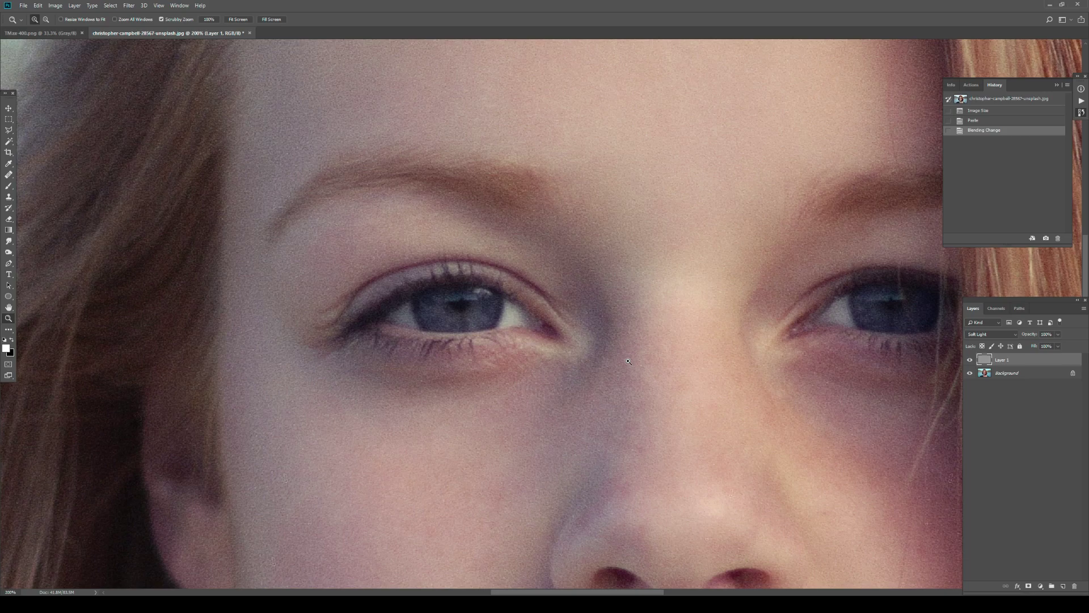
pyautogui.click(990, 334)
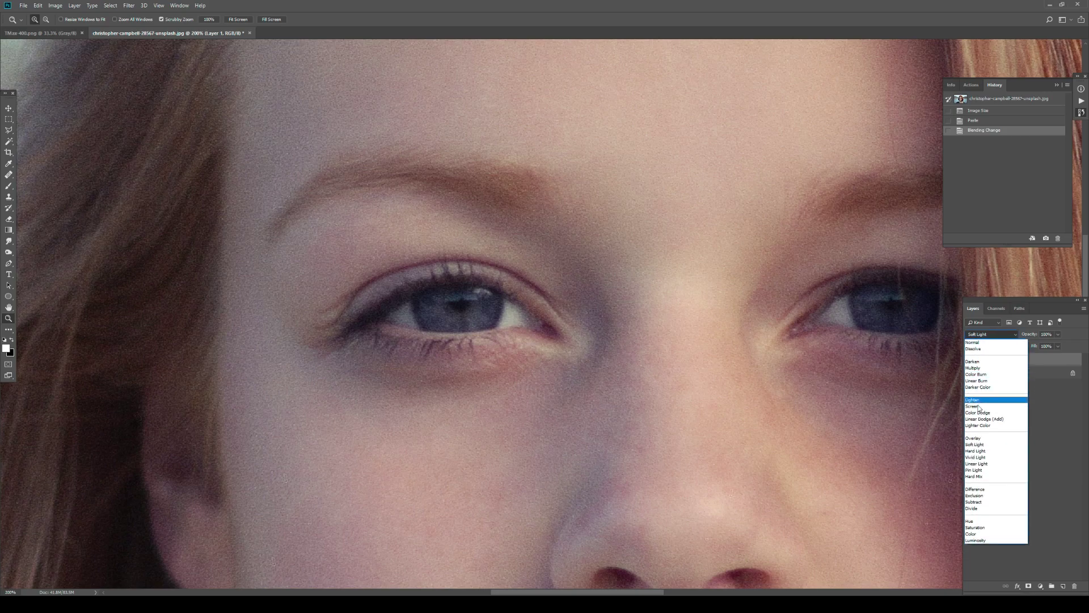
pyautogui.click(974, 439)
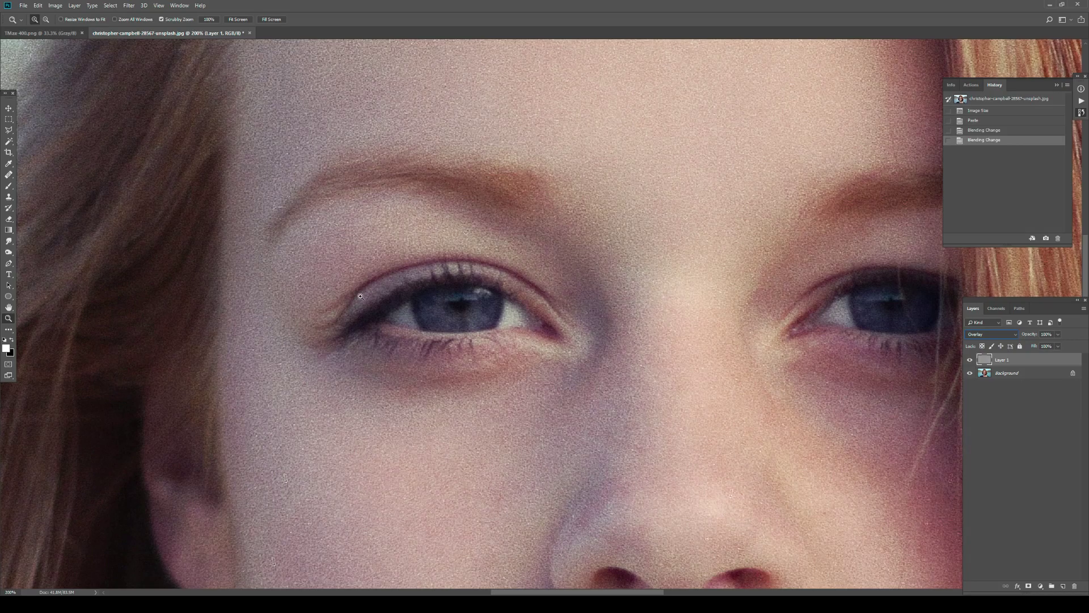
pyautogui.keyDown('alt'); pyautogui.click(427, 324); pyautogui.keyUp('alt')
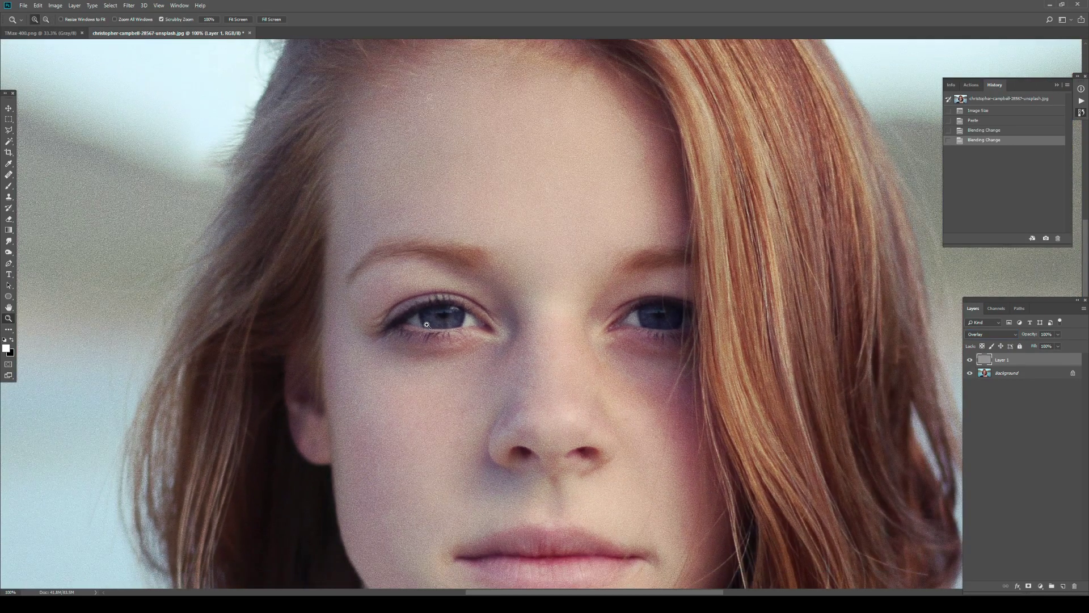
pyautogui.click(477, 216)
pyautogui.moveTo(652, 227); pyautogui.dragTo(610, 228)
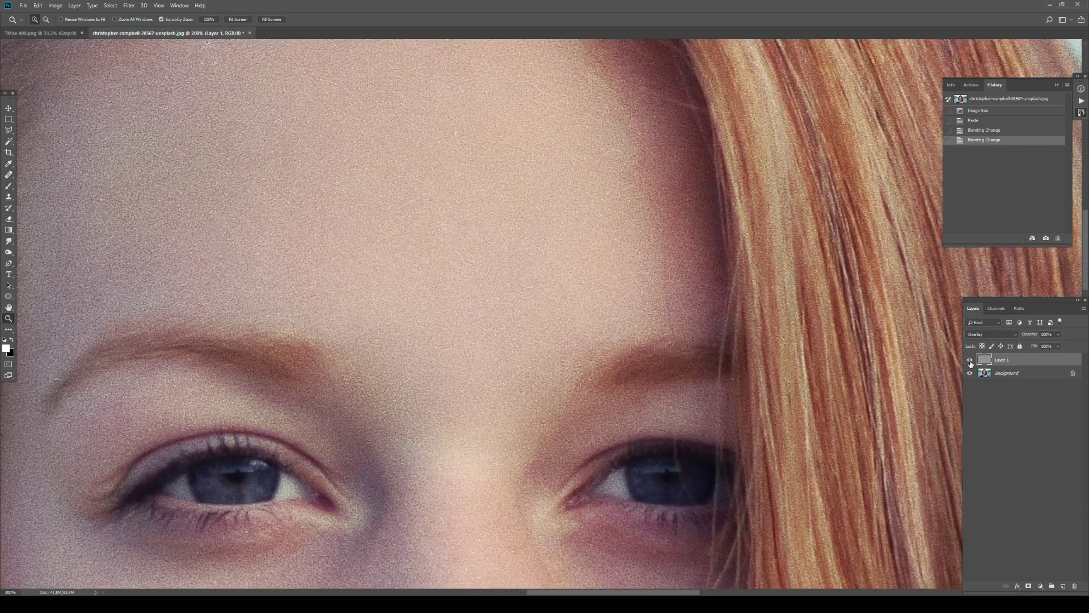
pyautogui.click(970, 360)
pyautogui.click(970, 360)
pyautogui.click(970, 360)
pyautogui.click(970, 361)
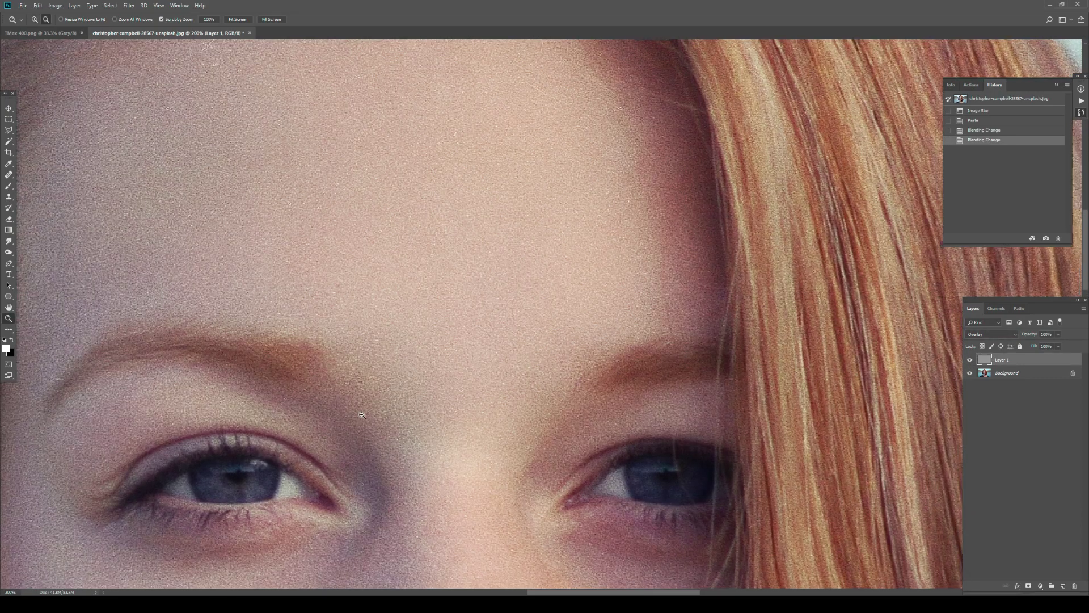
pyautogui.keyDown('alt'); pyautogui.click(493, 287); pyautogui.keyUp('alt')
pyautogui.moveTo(494, 287); pyautogui.dragTo(579, 183)
pyautogui.click(647, 274)
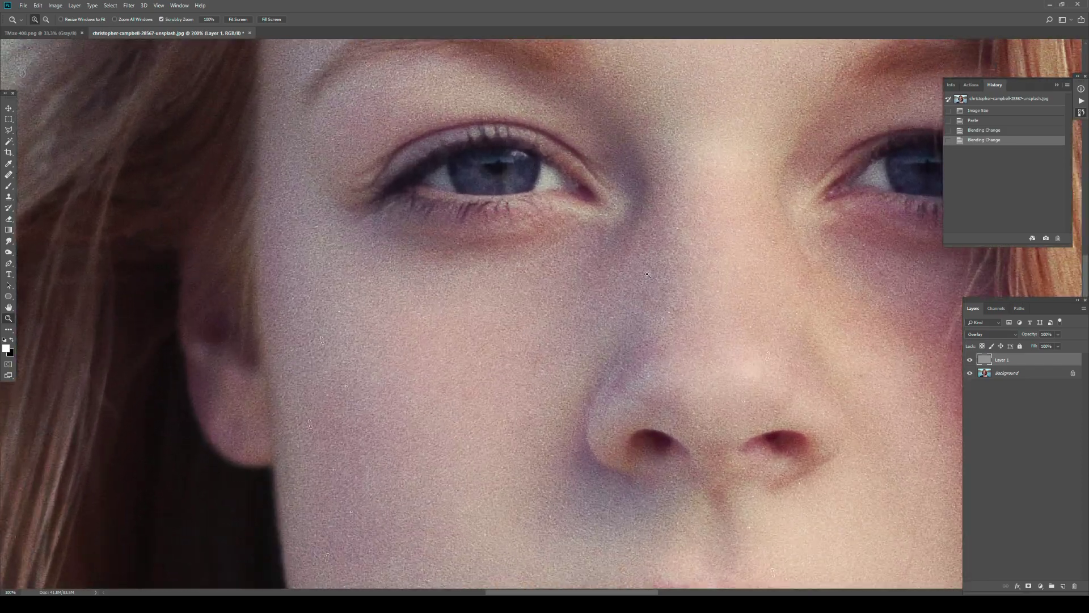
pyautogui.click(993, 334)
pyautogui.click(993, 447)
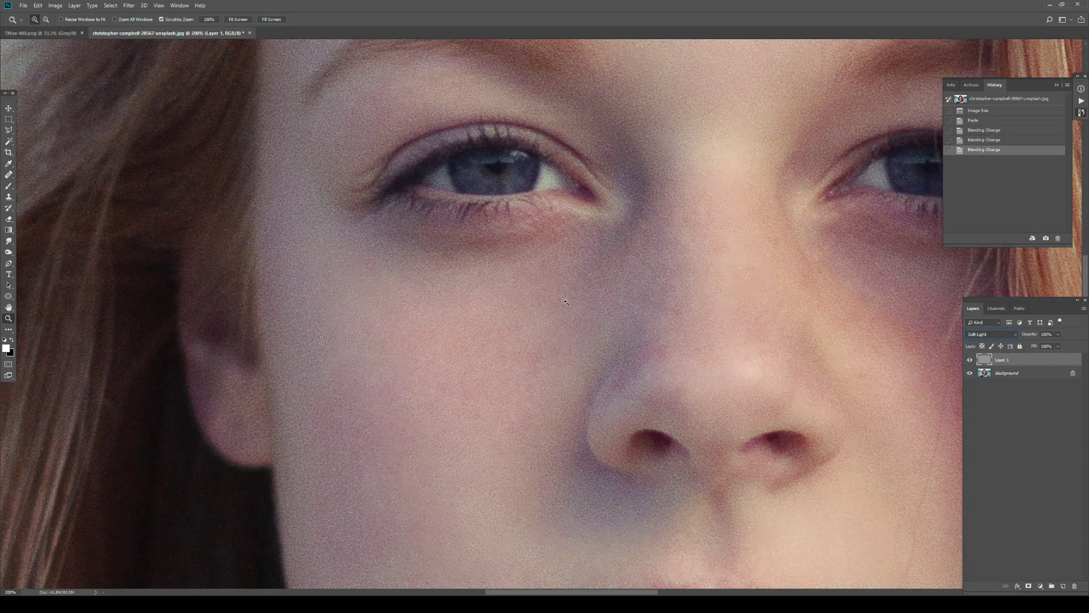
pyautogui.moveTo(566, 301); pyautogui.dragTo(520, 323)
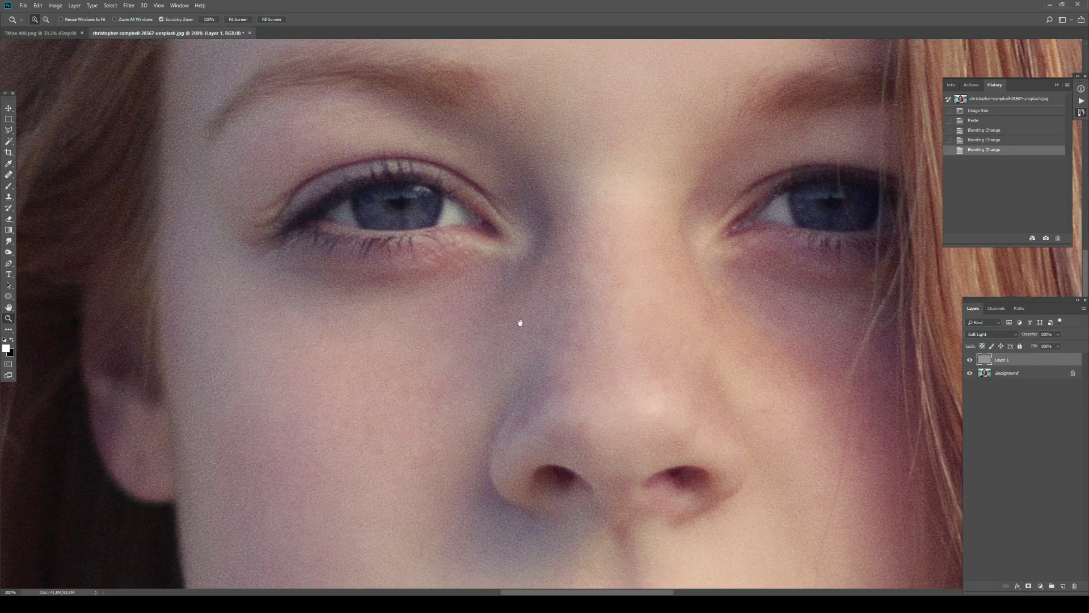
pyautogui.click(970, 361)
pyautogui.click(970, 360)
pyautogui.click(970, 361)
pyautogui.click(970, 361)
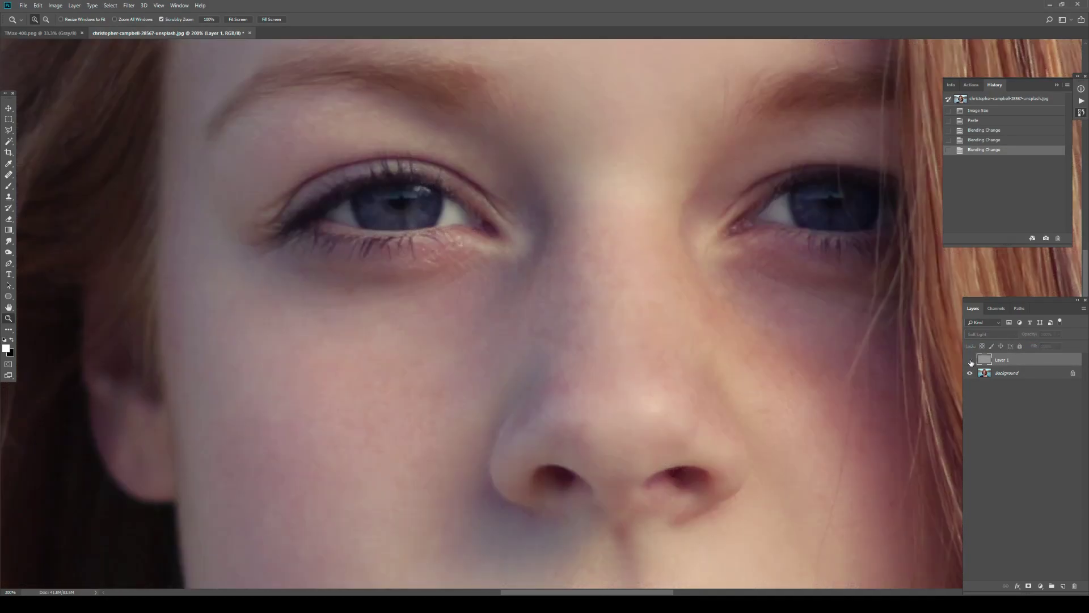
pyautogui.click(970, 361)
pyautogui.click(970, 361)
pyautogui.click(971, 361)
pyautogui.moveTo(640, 346); pyautogui.dragTo(608, 340)
pyautogui.click(970, 360)
pyautogui.click(970, 360)
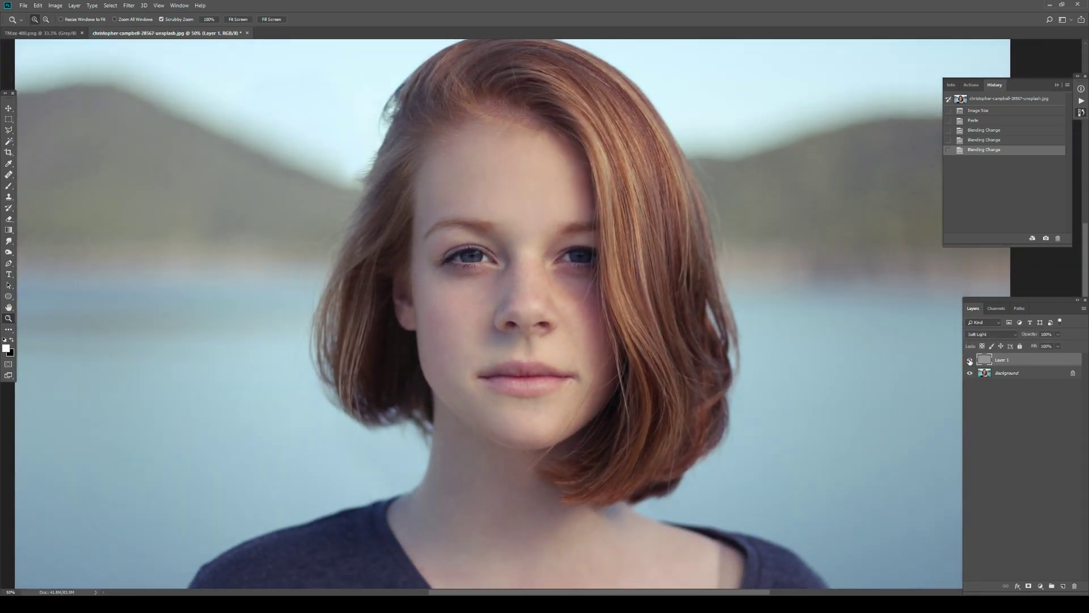
pyautogui.click(971, 360)
pyautogui.click(971, 361)
pyautogui.click(970, 360)
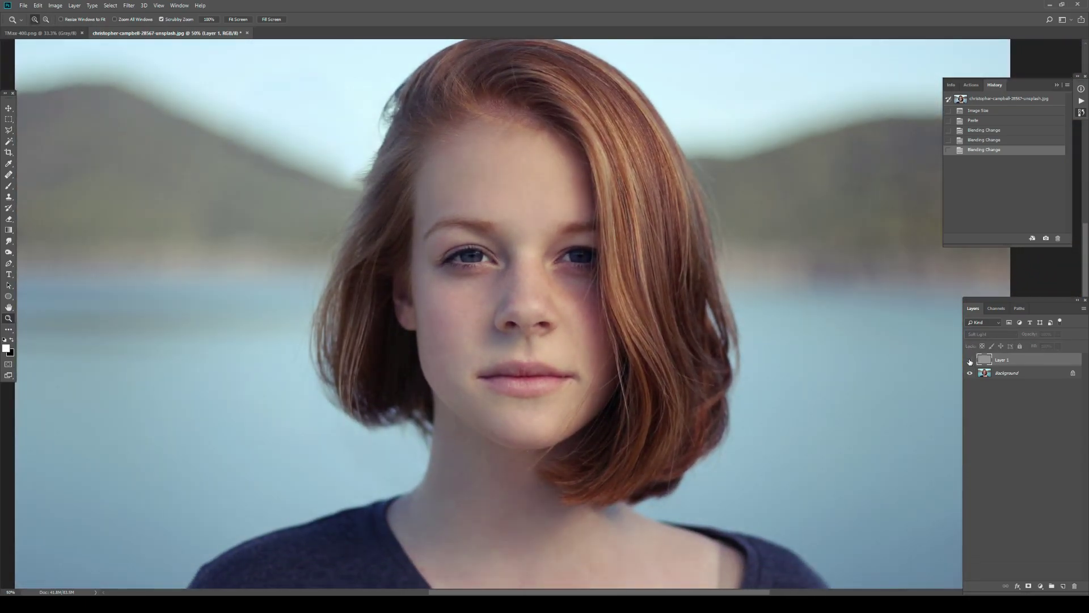
pyautogui.click(970, 361)
pyautogui.click(970, 360)
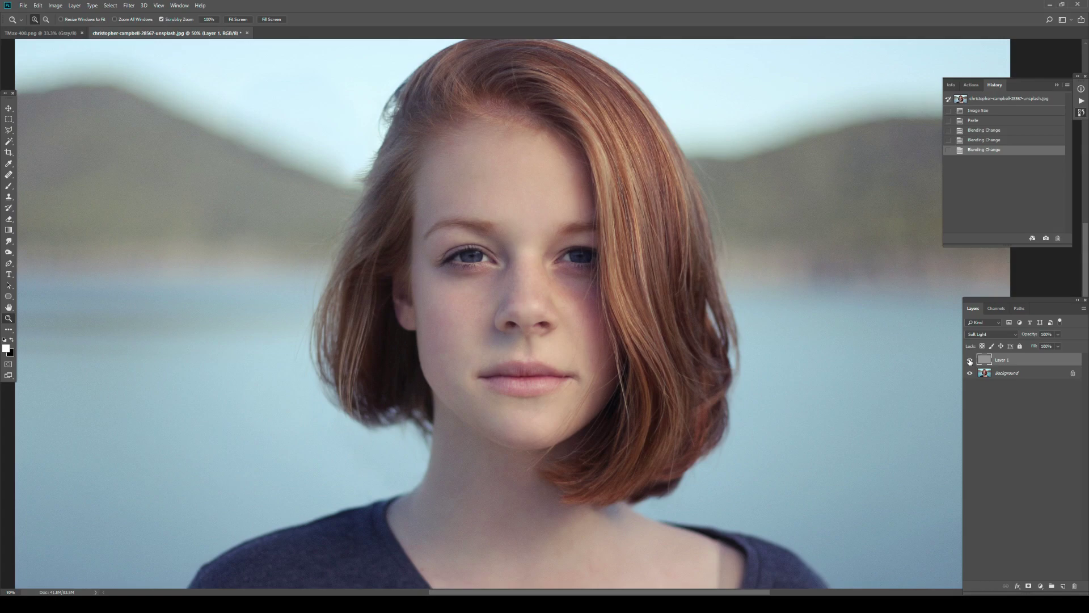
pyautogui.click(524, 262)
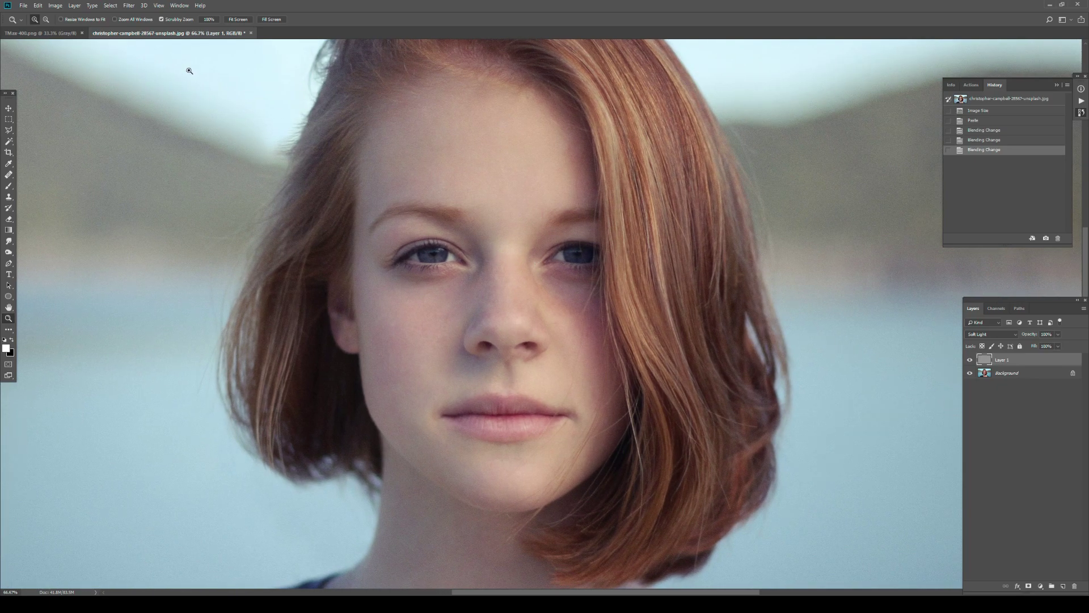
pyautogui.click(63, 6)
pyautogui.moveTo(97, 28)
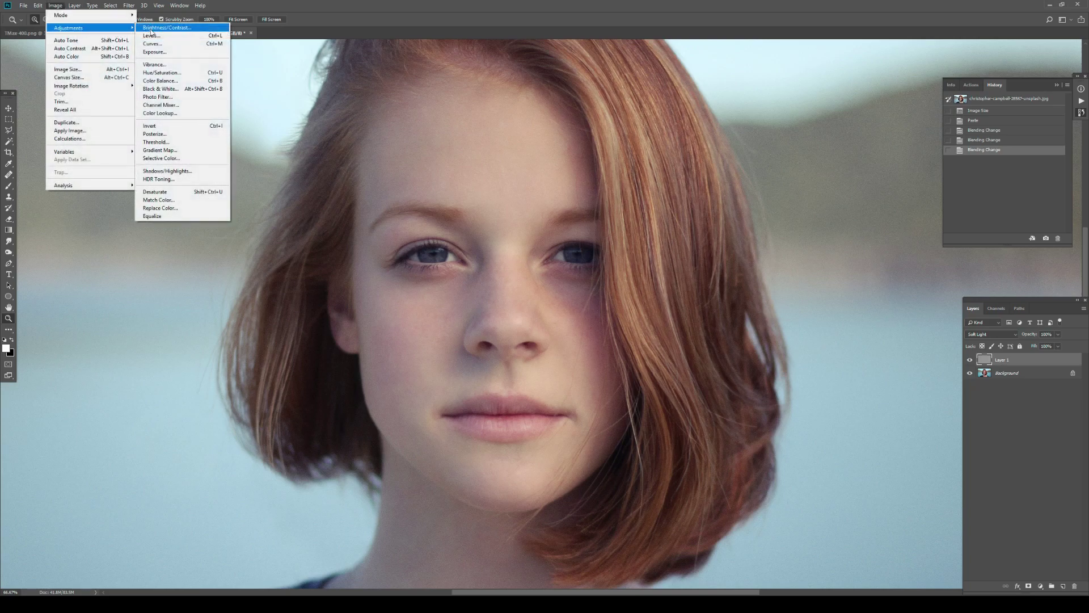
pyautogui.click(168, 37)
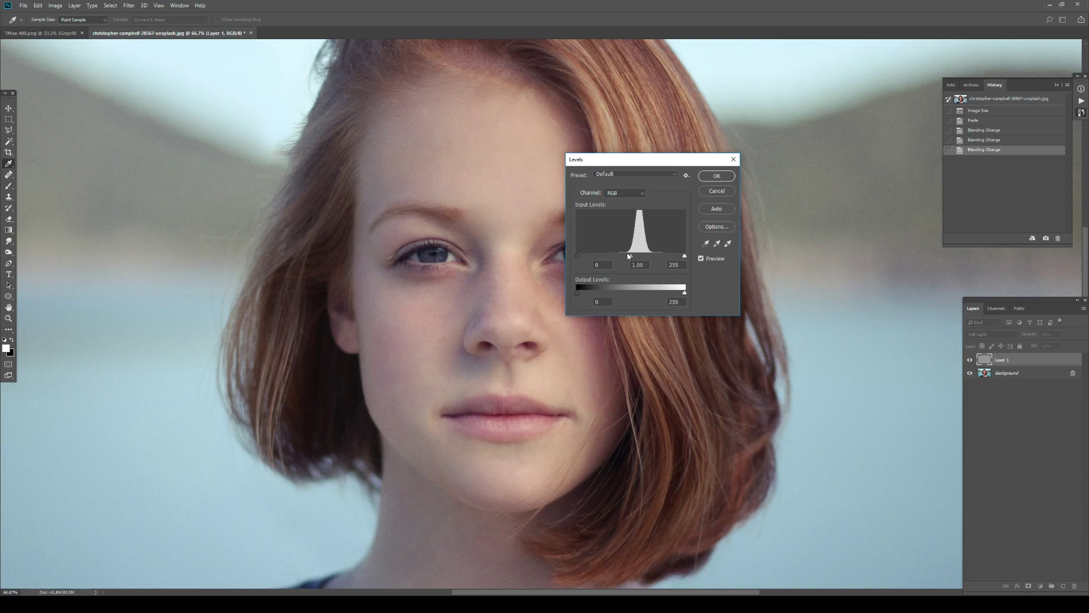
pyautogui.moveTo(631, 257); pyautogui.dragTo(640, 259)
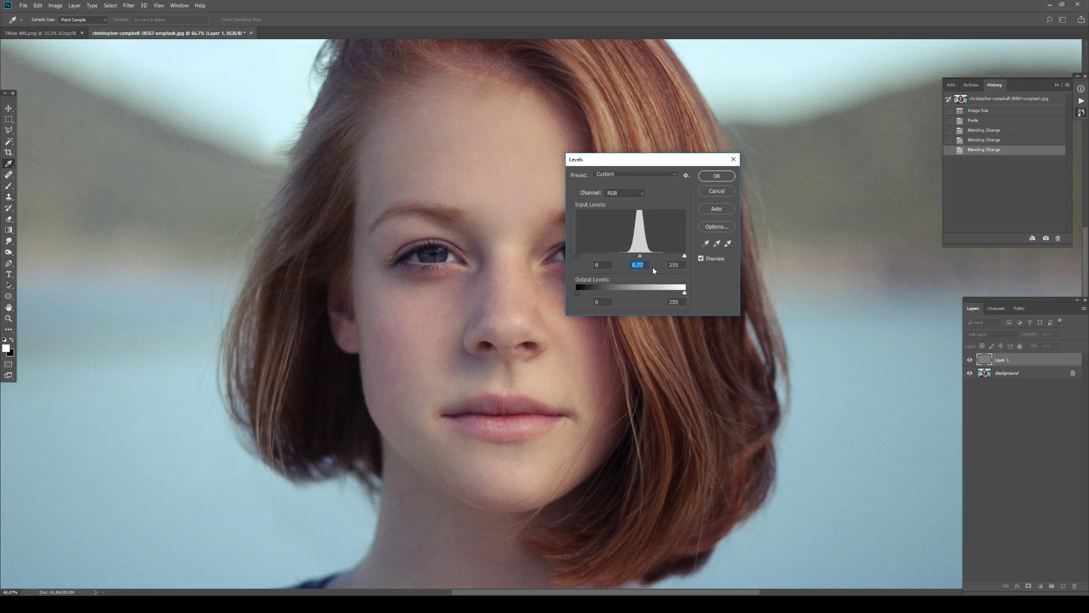
pyautogui.click(716, 176)
pyautogui.press('z')
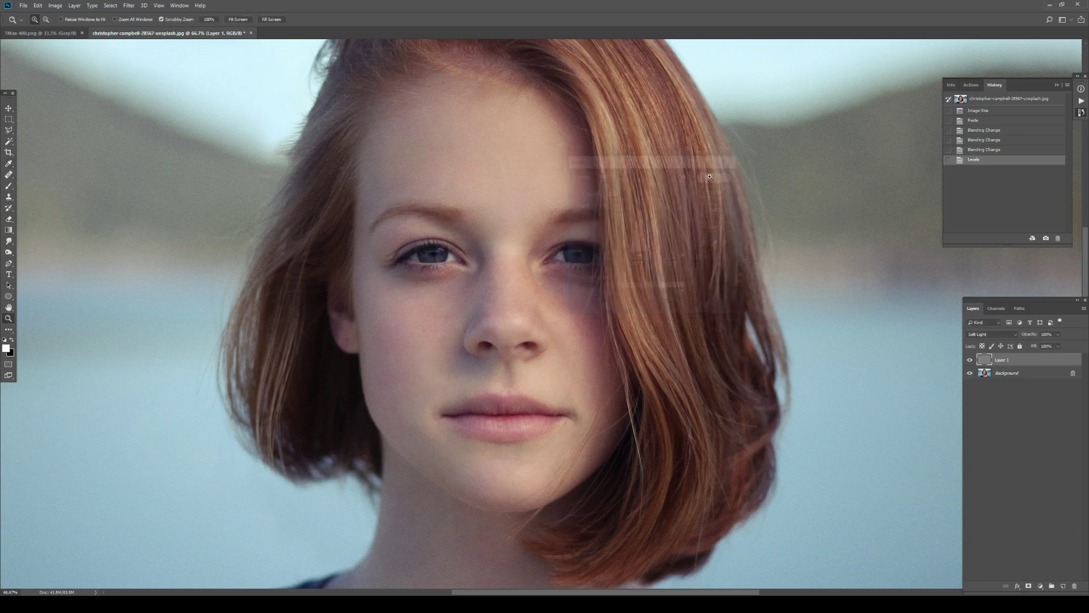
pyautogui.click(969, 359)
pyautogui.click(969, 360)
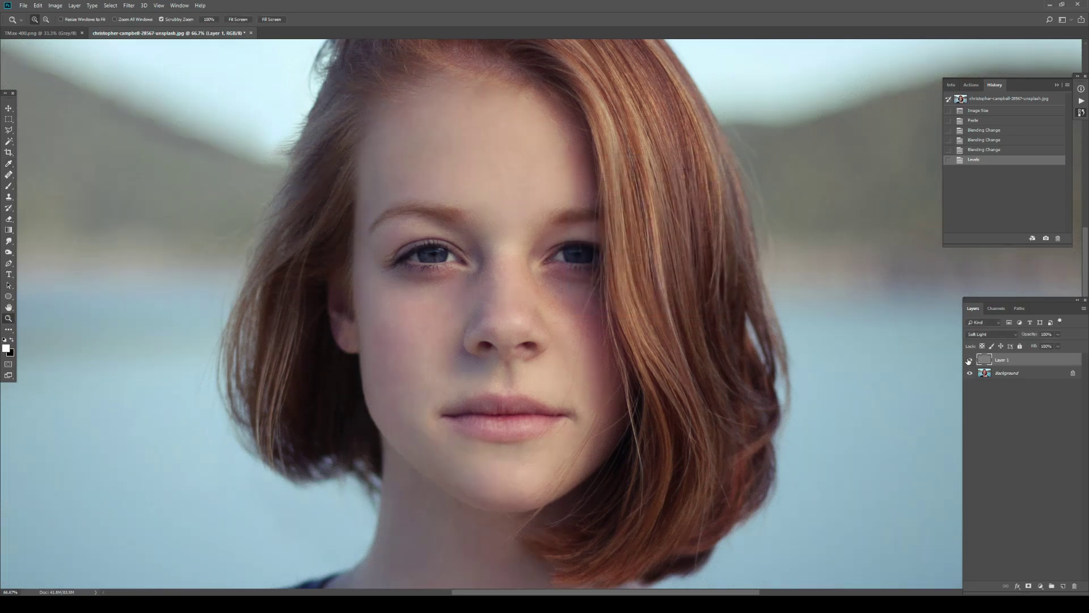
pyautogui.click(969, 360)
pyautogui.click(969, 360)
pyautogui.click(969, 359)
pyautogui.click(969, 360)
pyautogui.click(969, 359)
pyautogui.click(969, 359)
pyautogui.moveTo(472, 233); pyautogui.dragTo(509, 254)
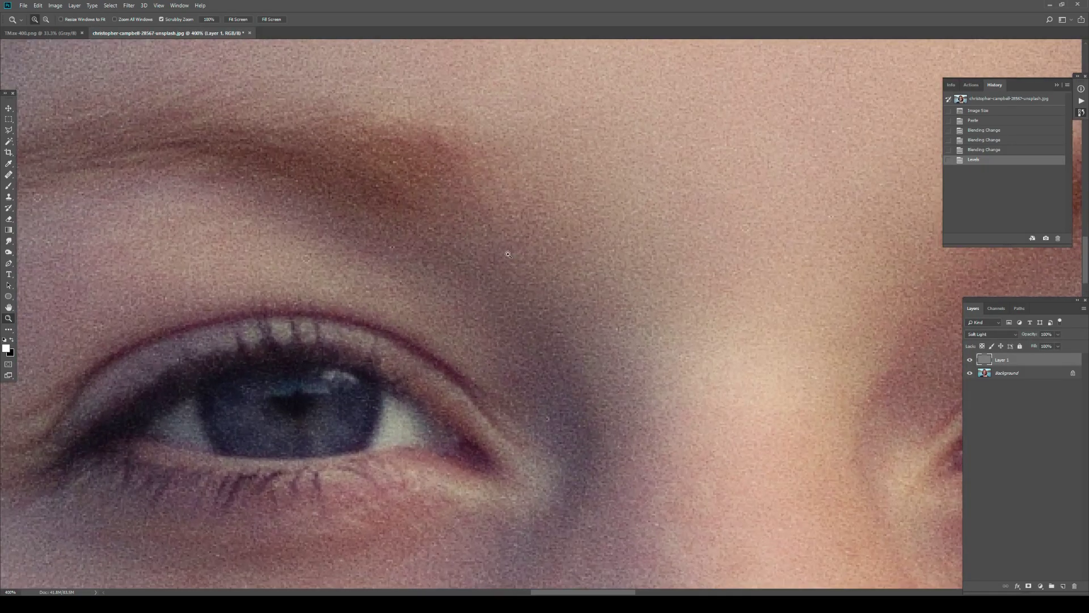
pyautogui.click(969, 359)
pyautogui.click(969, 360)
pyautogui.click(969, 359)
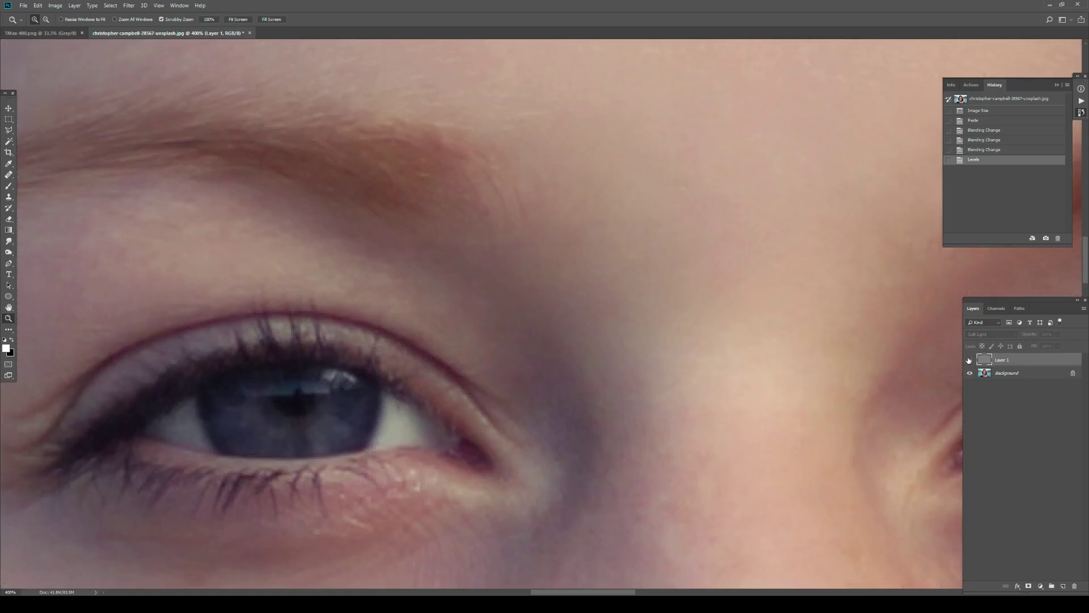
pyautogui.click(969, 360)
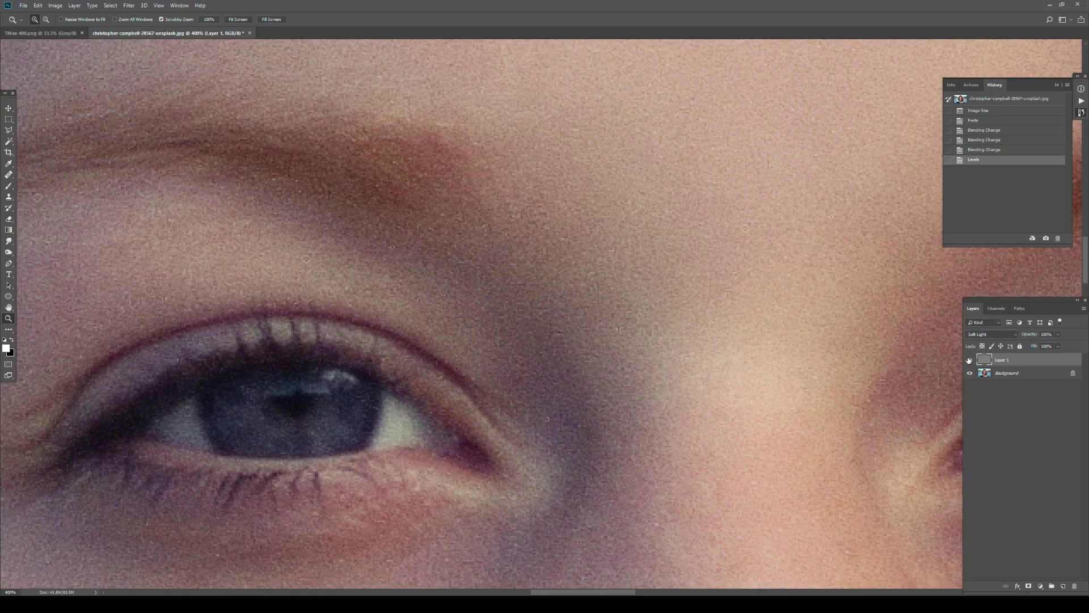
pyautogui.keyDown('alt'); pyautogui.click(662, 282); pyautogui.keyUp('alt')
pyautogui.keyDown('alt'); pyautogui.click(705, 316); pyautogui.keyUp('alt')
pyautogui.moveTo(705, 316); pyautogui.dragTo(600, 299)
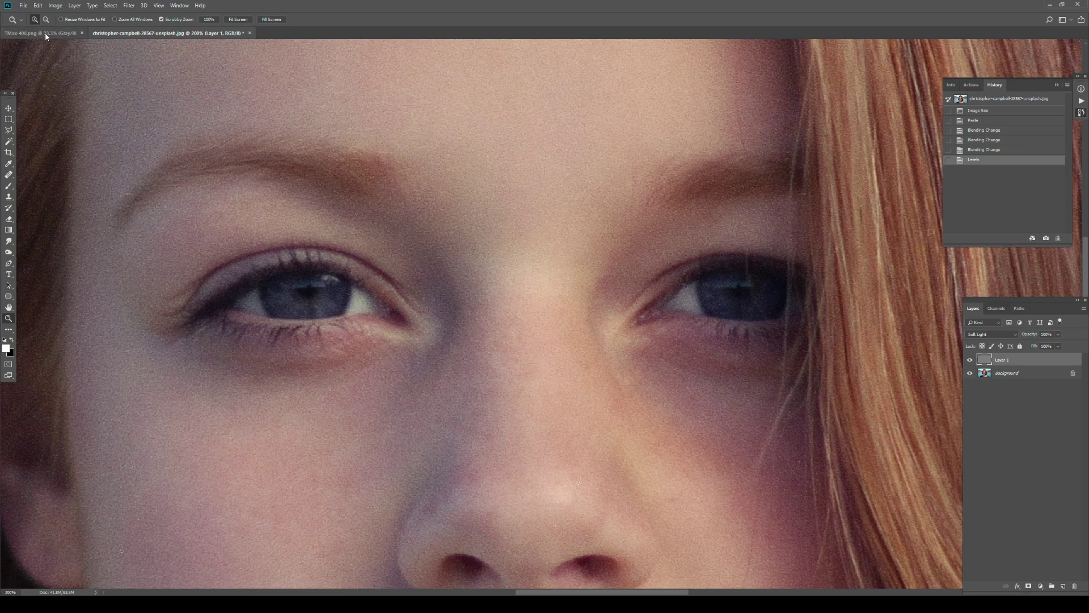
# - Zoom out to the whole face and delete the noise Layer 1
pyautogui.keyDown('alt'); pyautogui.click(472, 314); pyautogui.keyUp('alt')
pyautogui.keyDown('alt'); pyautogui.click(493, 308); pyautogui.keyUp('alt')
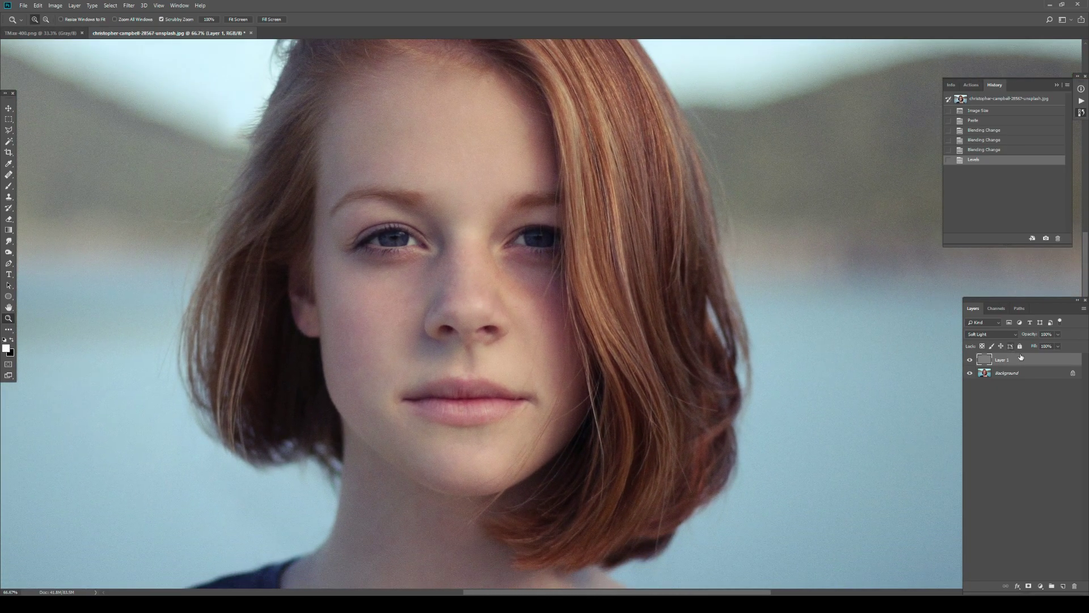
pyautogui.moveTo(1029, 361); pyautogui.dragTo(1079, 579)
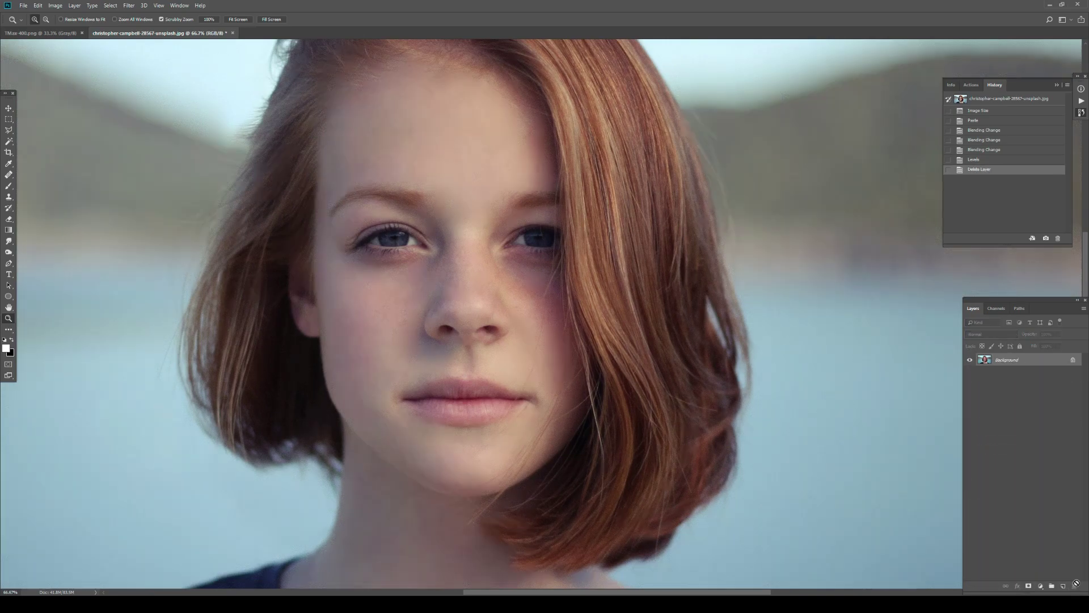
# - In Add Noise, try an amount around 26 with Uniform, then return to Gaussian distribution
pyautogui.click(127, 5)
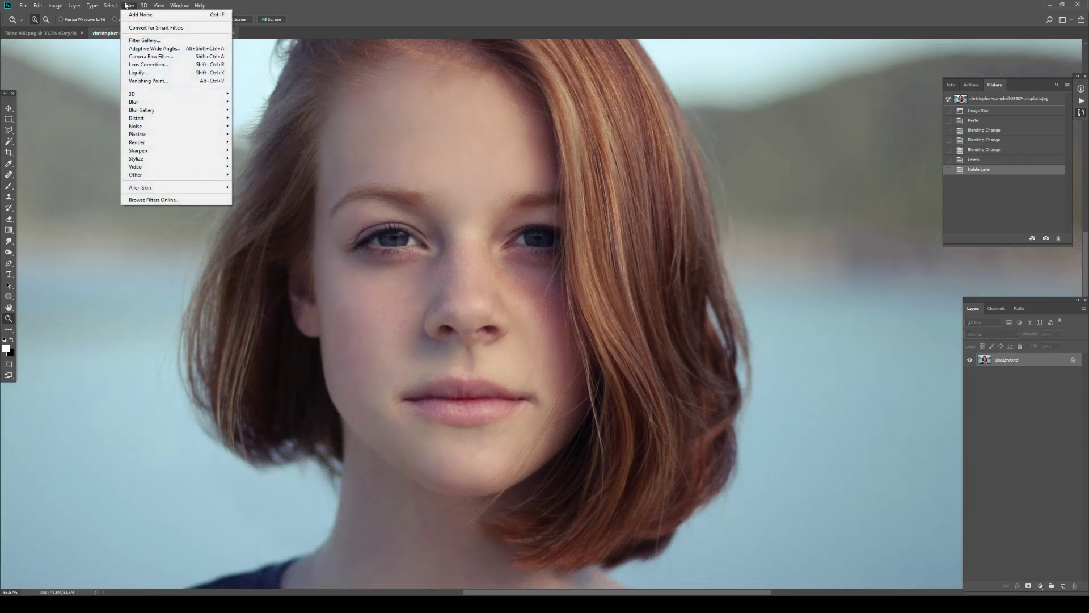
pyautogui.moveTo(209, 128)
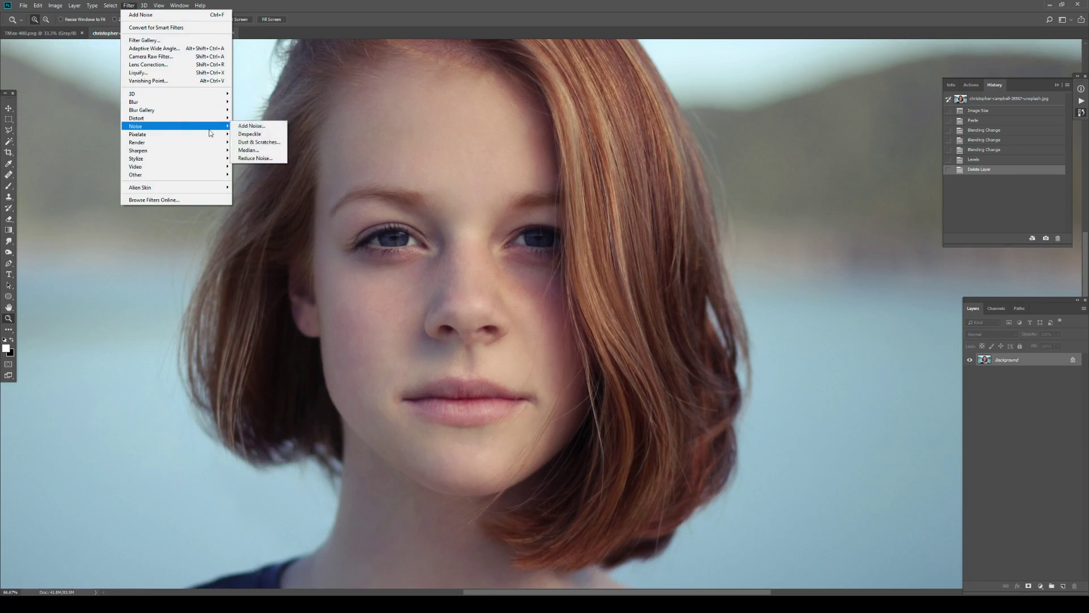
pyautogui.click(250, 126)
pyautogui.moveTo(340, 149); pyautogui.dragTo(664, 174)
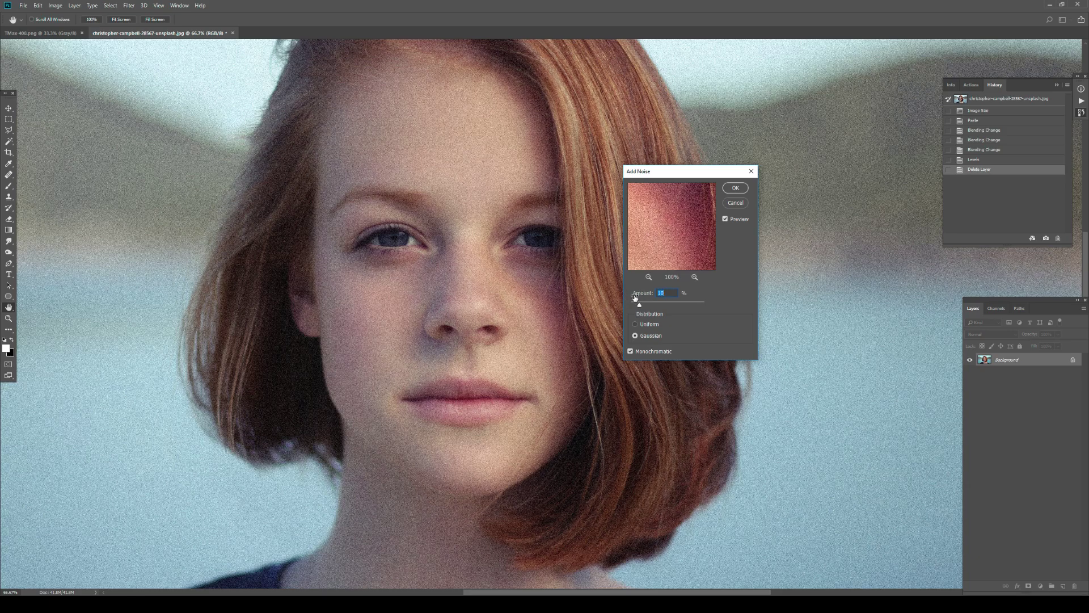
pyautogui.moveTo(640, 304)
pyautogui.mouseDown()
pyautogui.moveTo(652, 307)
pyautogui.moveTo(641, 307)
pyautogui.mouseUp()
pyautogui.click(642, 325)
pyautogui.click(636, 336)
# - Toggle Monochromatic off and back on, then cancel Add Noise without applying it
pyautogui.click(630, 351)
pyautogui.click(631, 351)
pyautogui.click(733, 205)
pyautogui.click(733, 206)
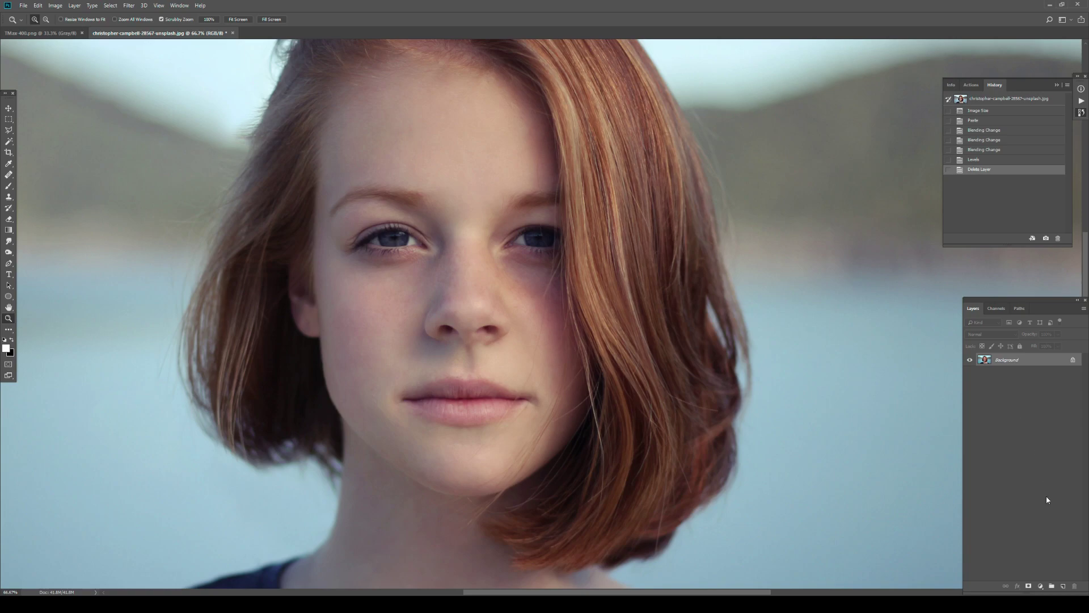
# - Add a Black, White Gradient Map layer with stops at 13% and 88%, viewed at 100%
pyautogui.click(1040, 586)
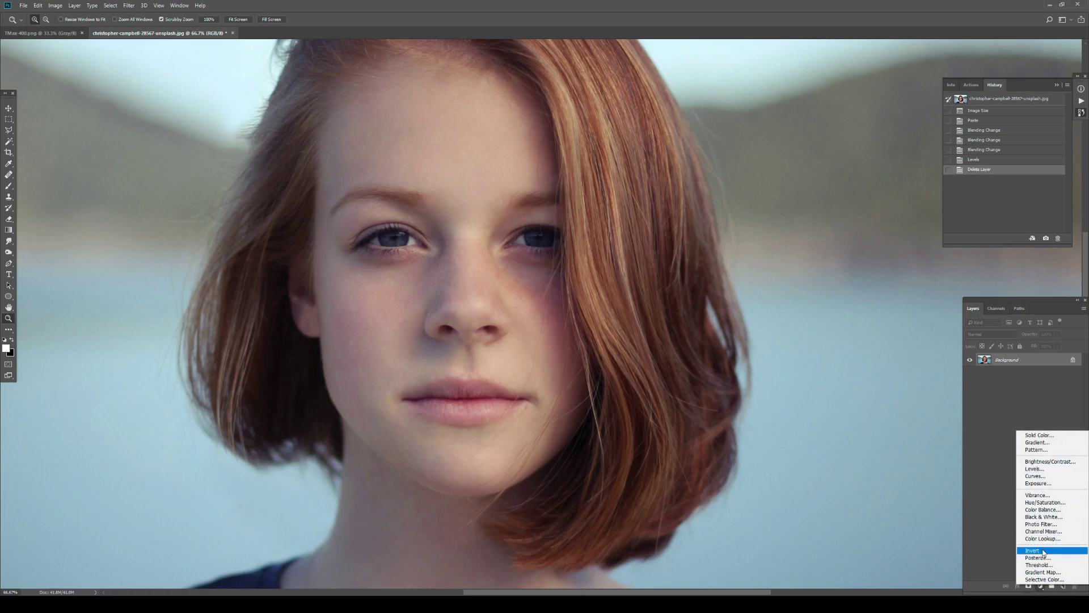
pyautogui.click(1042, 573)
pyautogui.click(764, 309)
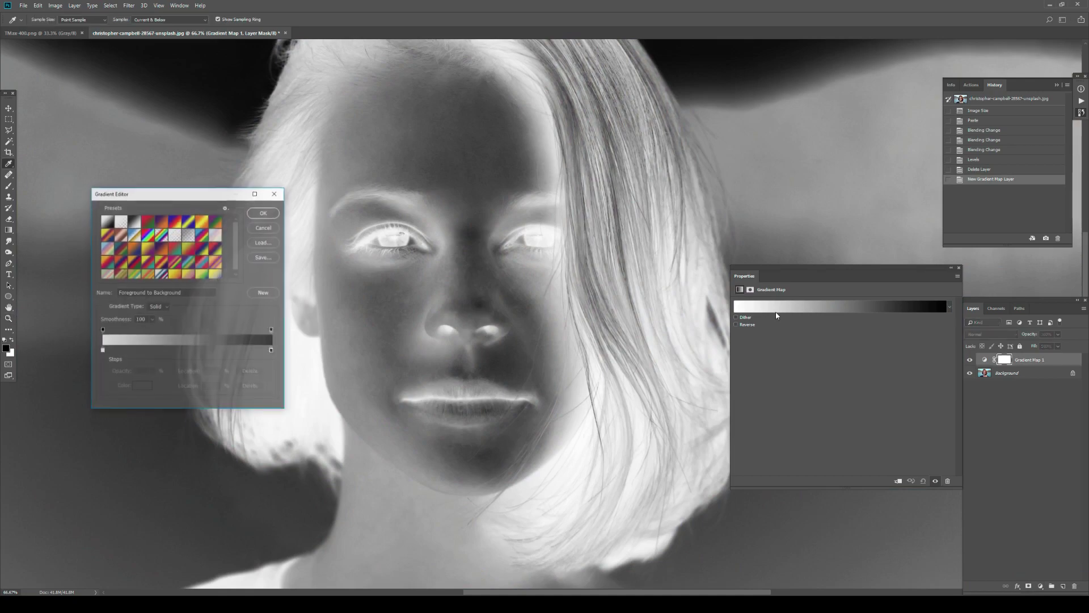
pyautogui.click(134, 220)
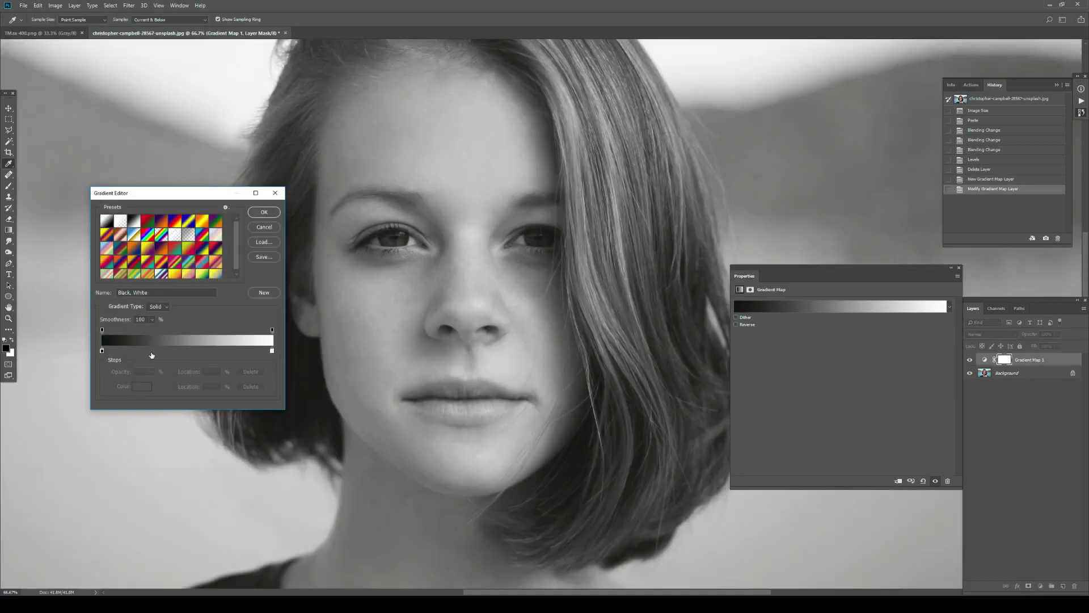
pyautogui.moveTo(103, 353); pyautogui.dragTo(120, 353)
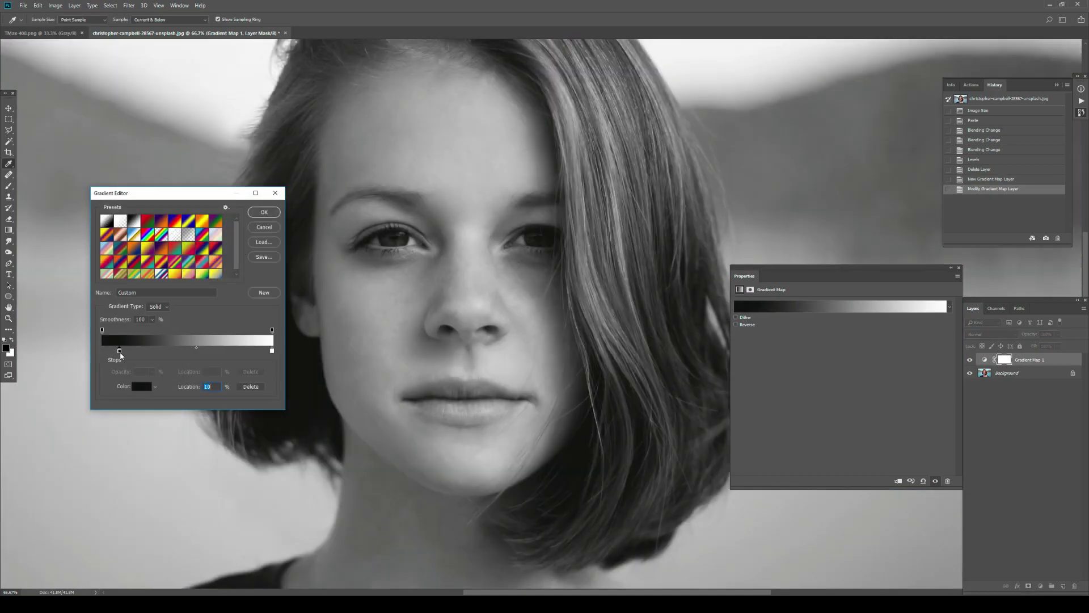
pyautogui.moveTo(273, 352); pyautogui.dragTo(252, 351)
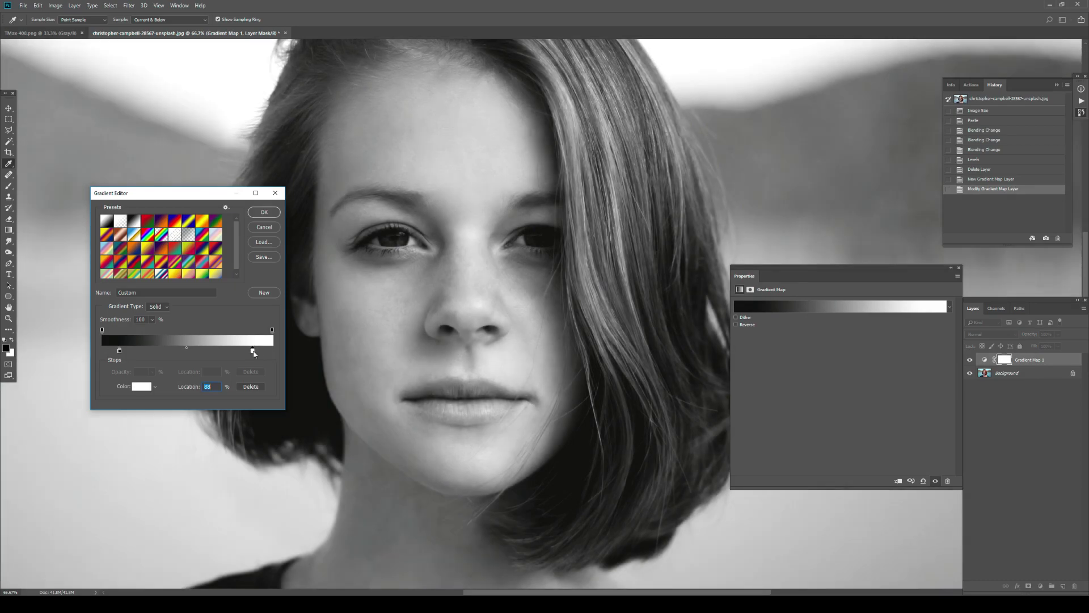
pyautogui.moveTo(122, 352); pyautogui.dragTo(124, 353)
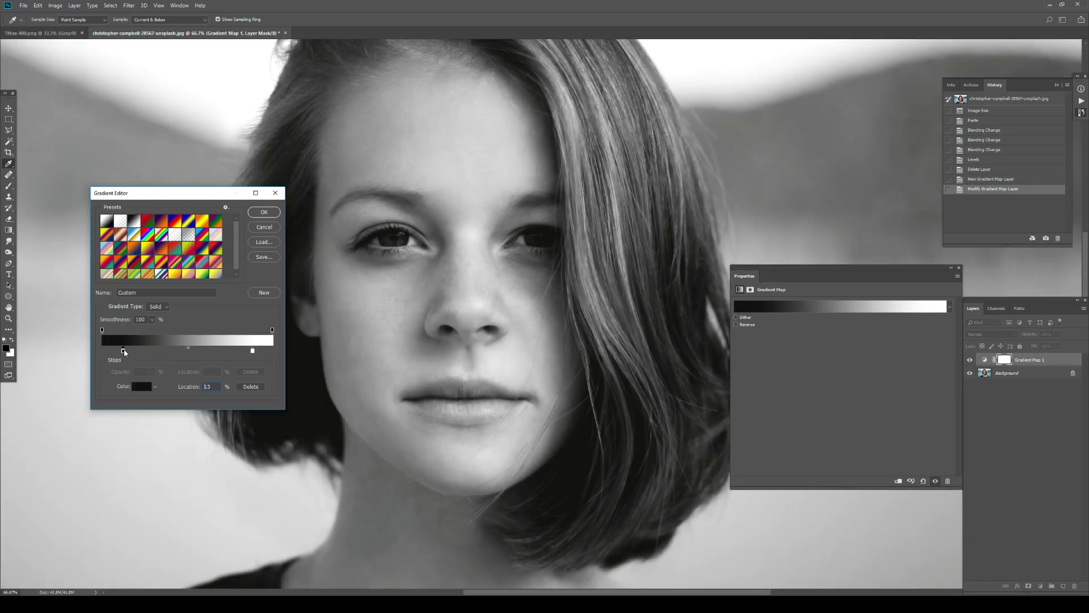
pyautogui.click(255, 215)
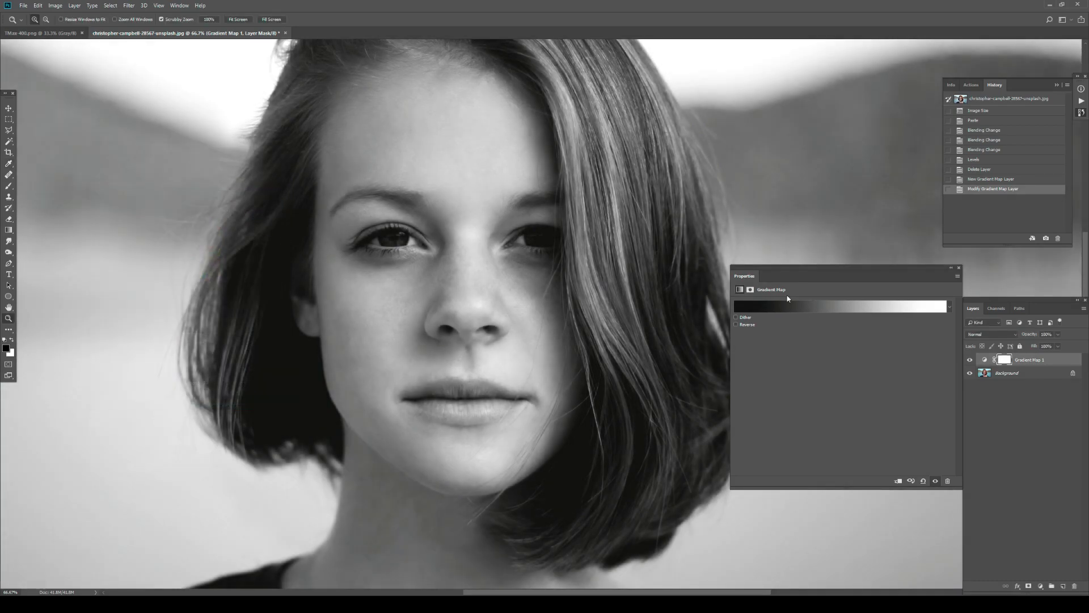
pyautogui.click(959, 268)
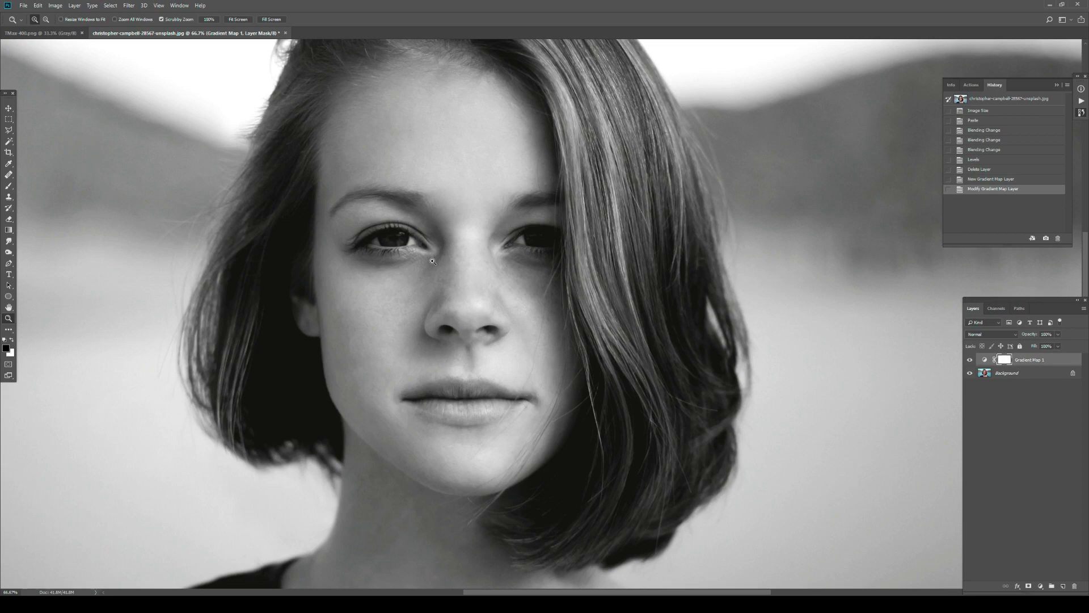
pyautogui.moveTo(432, 261); pyautogui.dragTo(488, 277)
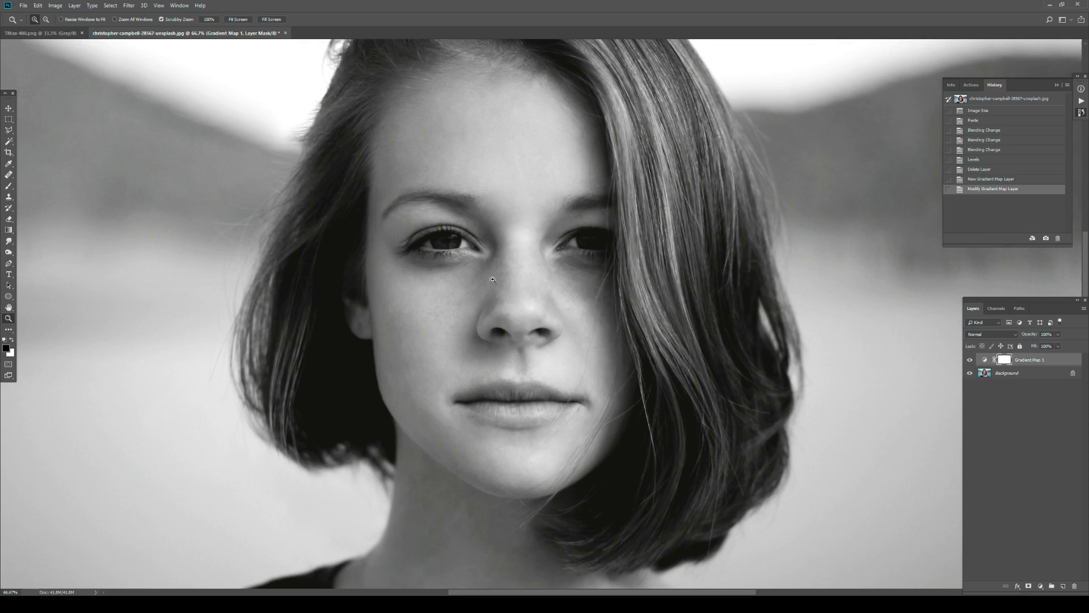
pyautogui.click(493, 279)
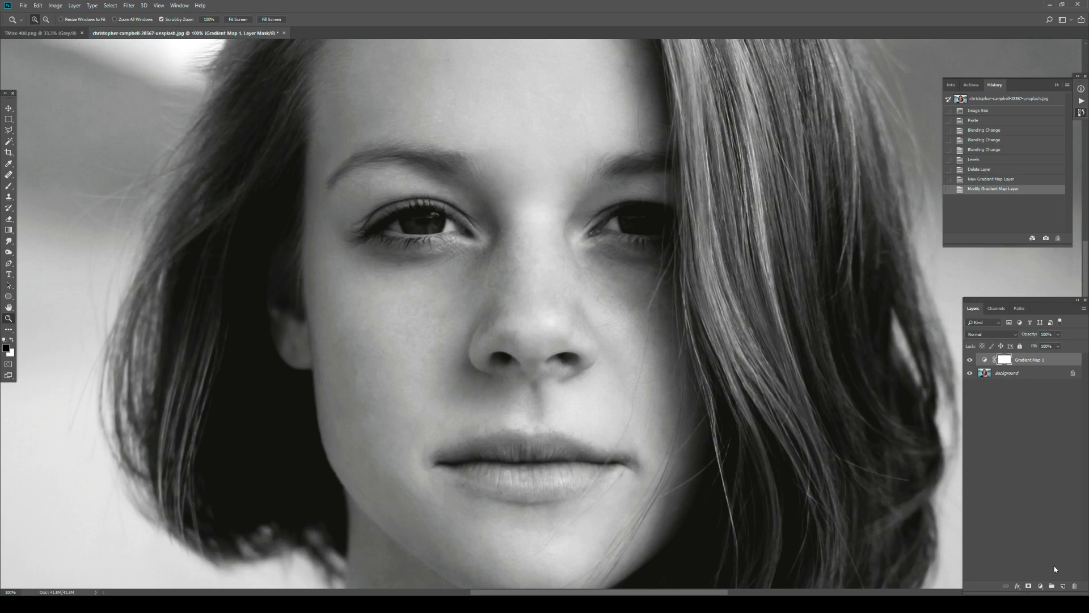
# - Create a new layer above the Gradient Map and fill it with 50% Gray
pyautogui.click(1063, 587)
pyautogui.press('x')
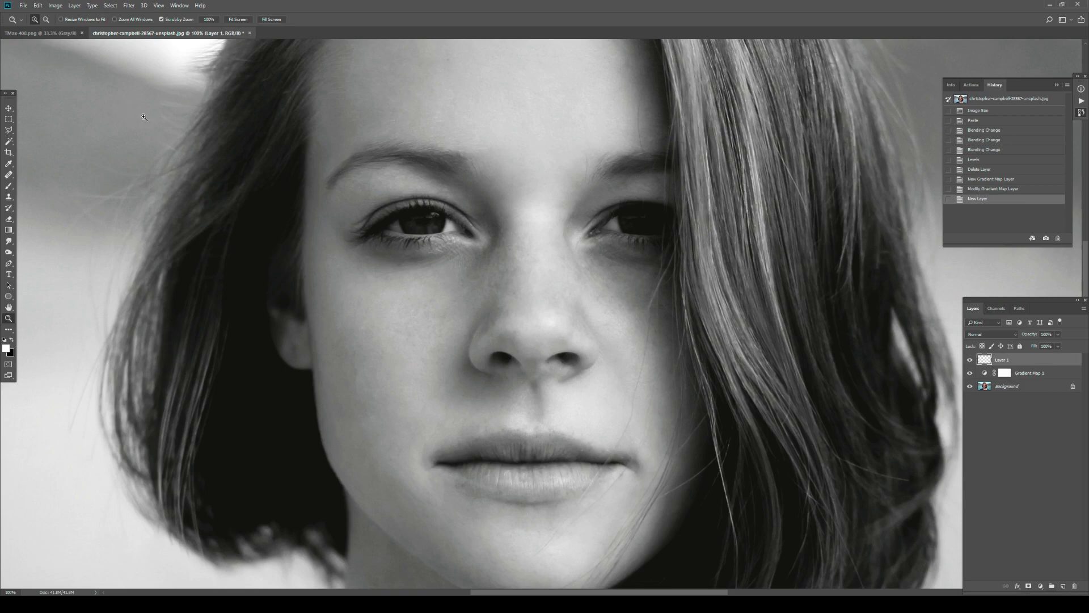
pyautogui.click(38, 5)
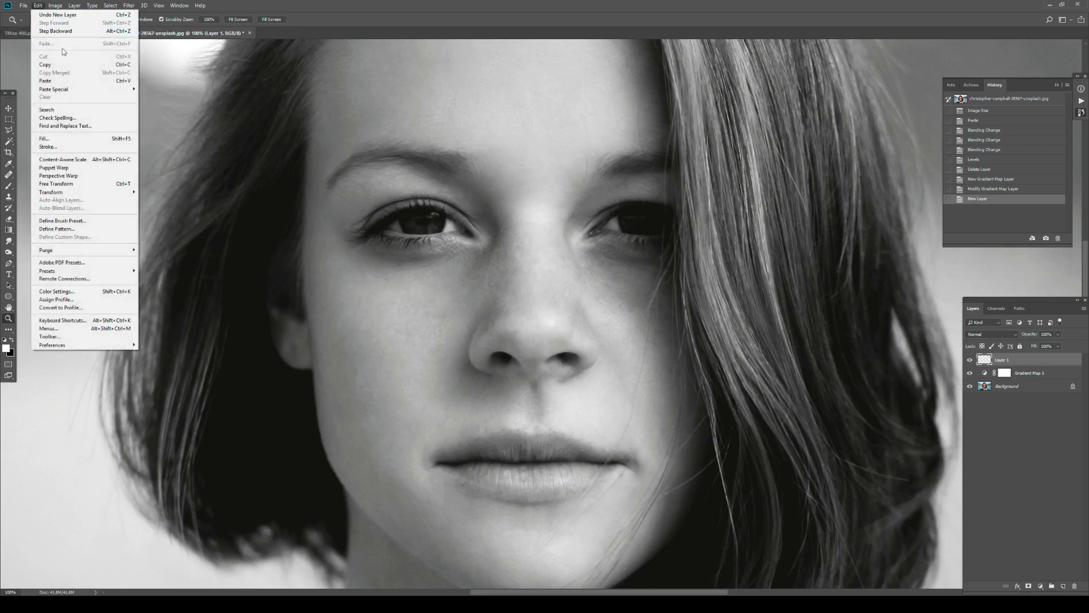
pyautogui.click(72, 142)
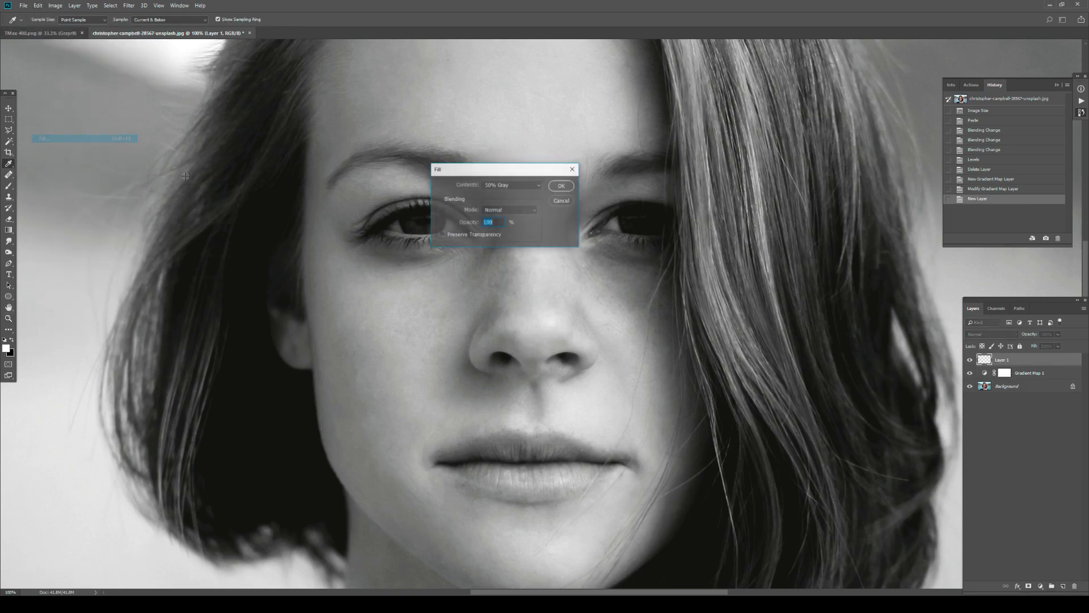
pyautogui.click(507, 190)
pyautogui.click(496, 258)
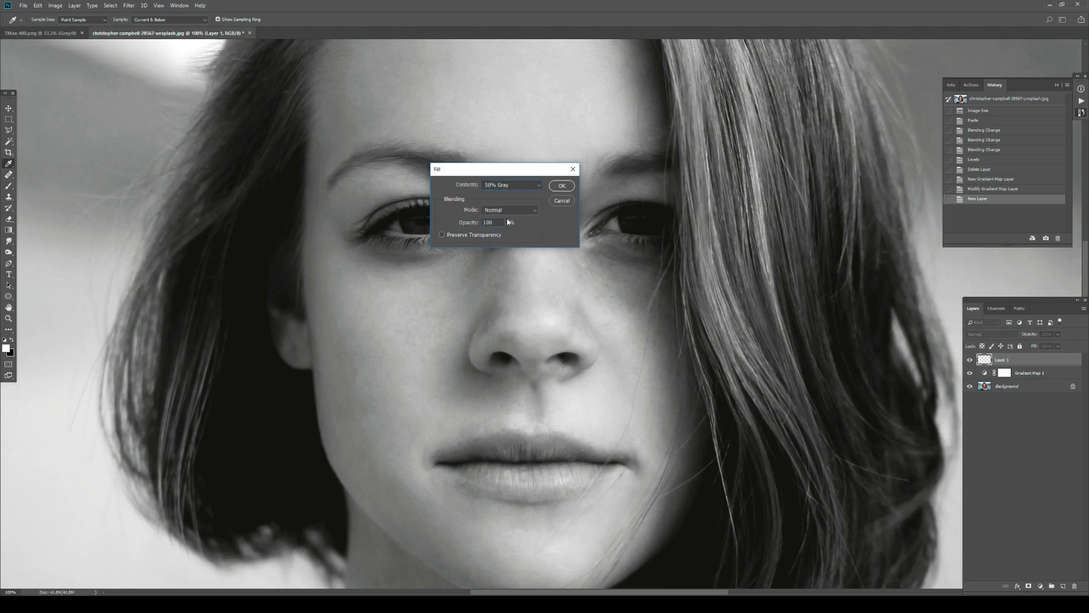
pyautogui.click(560, 186)
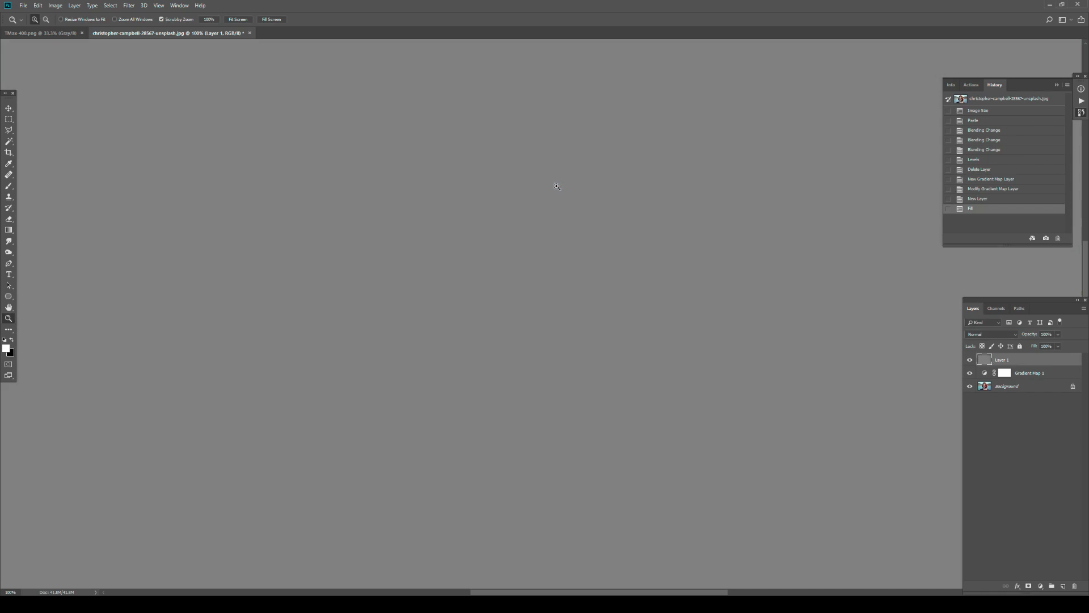
# - Set the gray layer's blend mode to Soft Light and compare its visibility
pyautogui.click(998, 336)
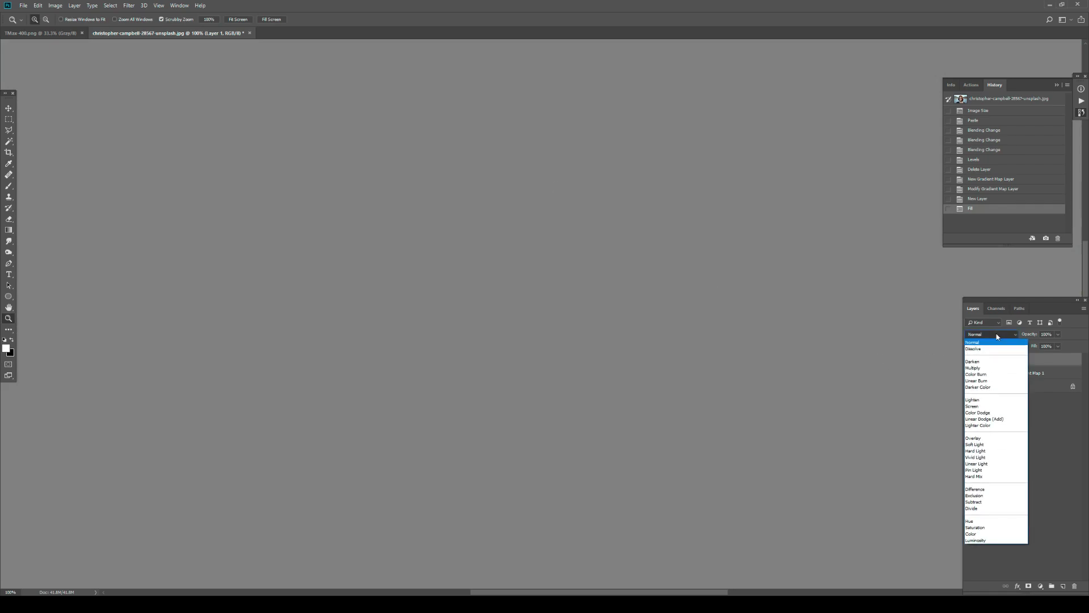
pyautogui.click(977, 445)
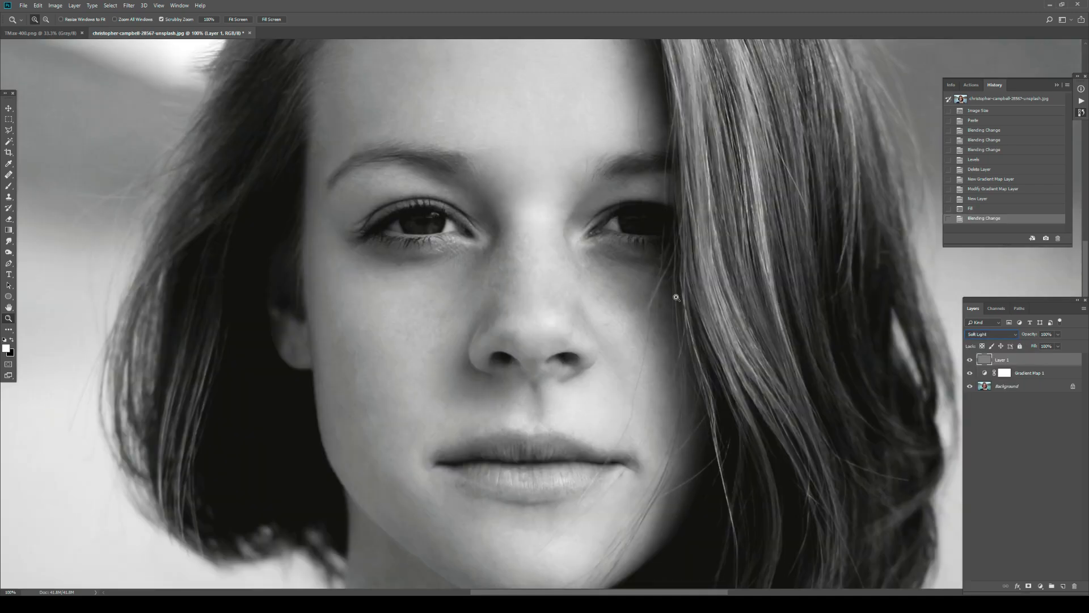
pyautogui.click(969, 360)
pyautogui.click(969, 360)
# - Apply monochromatic Gaussian noise at amount 10 to the gray layer, then view at 50%
pyautogui.click(128, 6)
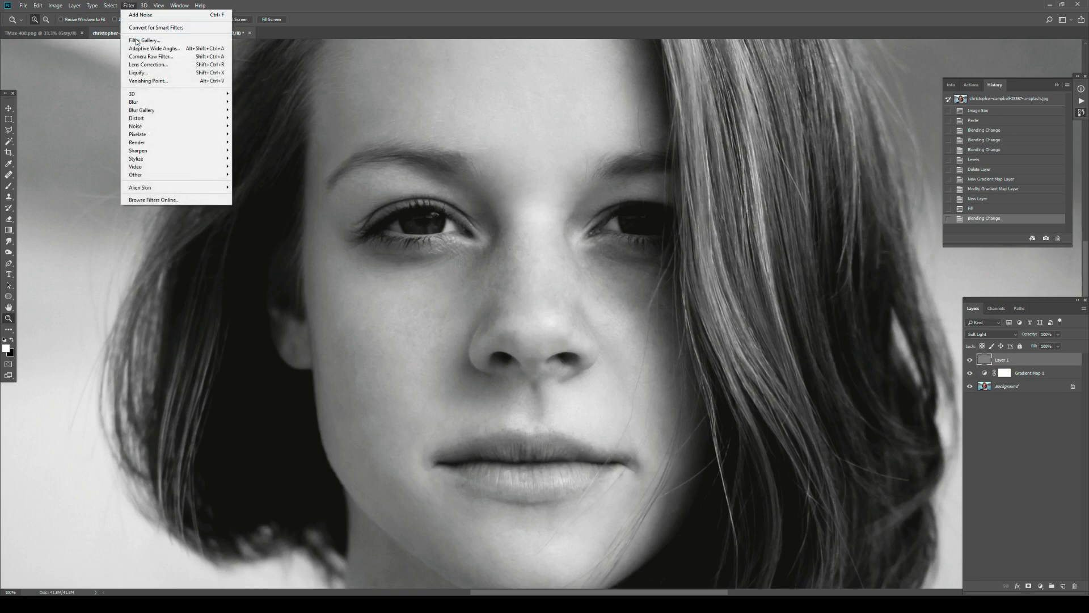
pyautogui.moveTo(173, 129)
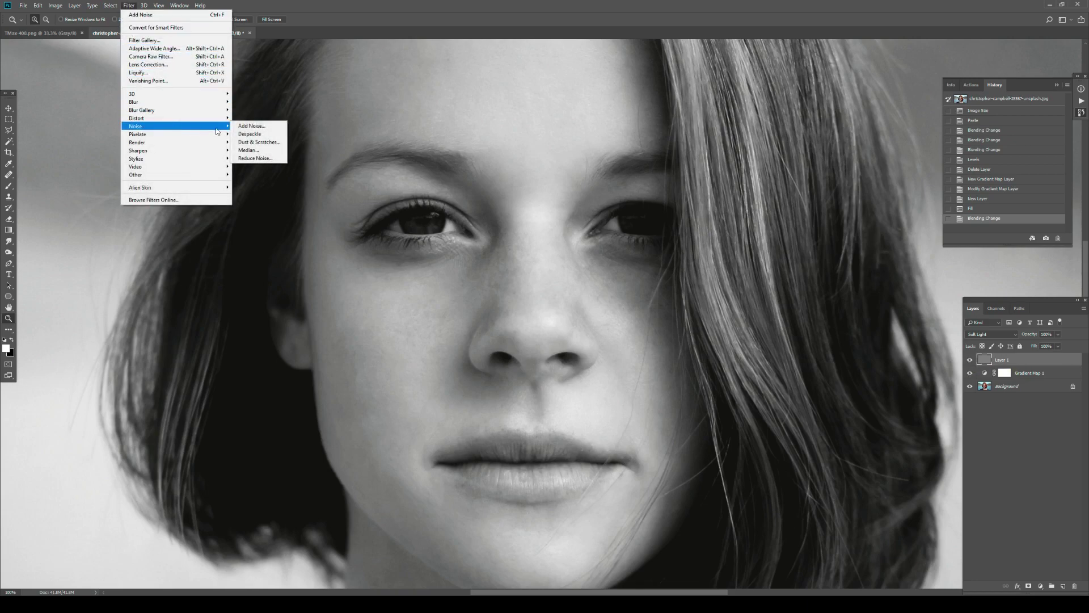
pyautogui.click(250, 126)
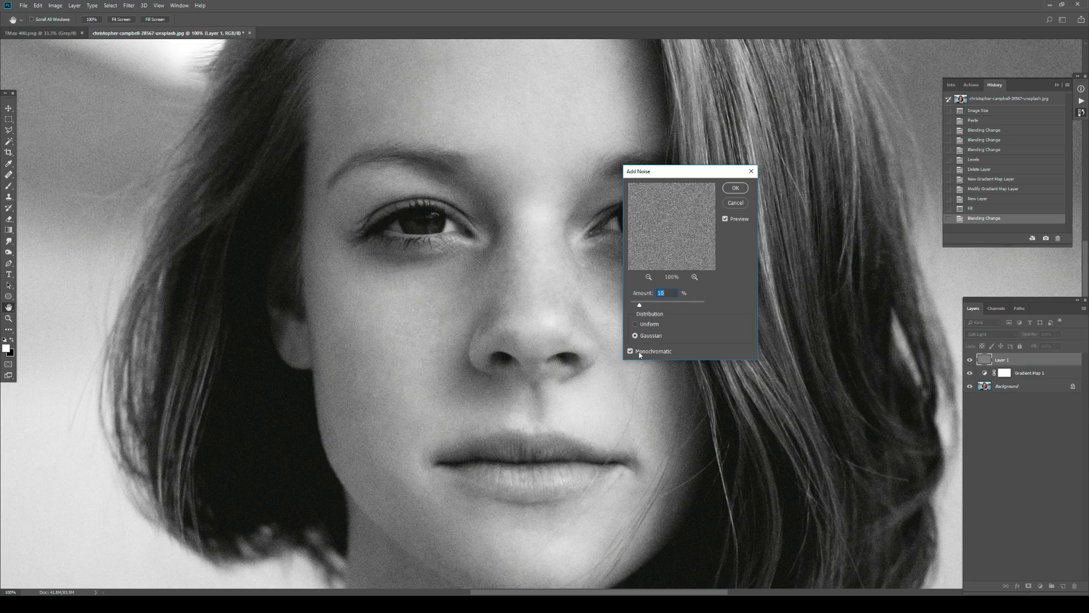
pyautogui.moveTo(644, 308)
pyautogui.mouseDown()
pyautogui.moveTo(669, 308)
pyautogui.moveTo(643, 308)
pyautogui.mouseUp()
pyautogui.write('10')
pyautogui.click(735, 188)
pyautogui.press('z')
pyautogui.keyDown('alt'); pyautogui.click(527, 254); pyautogui.keyUp('alt')
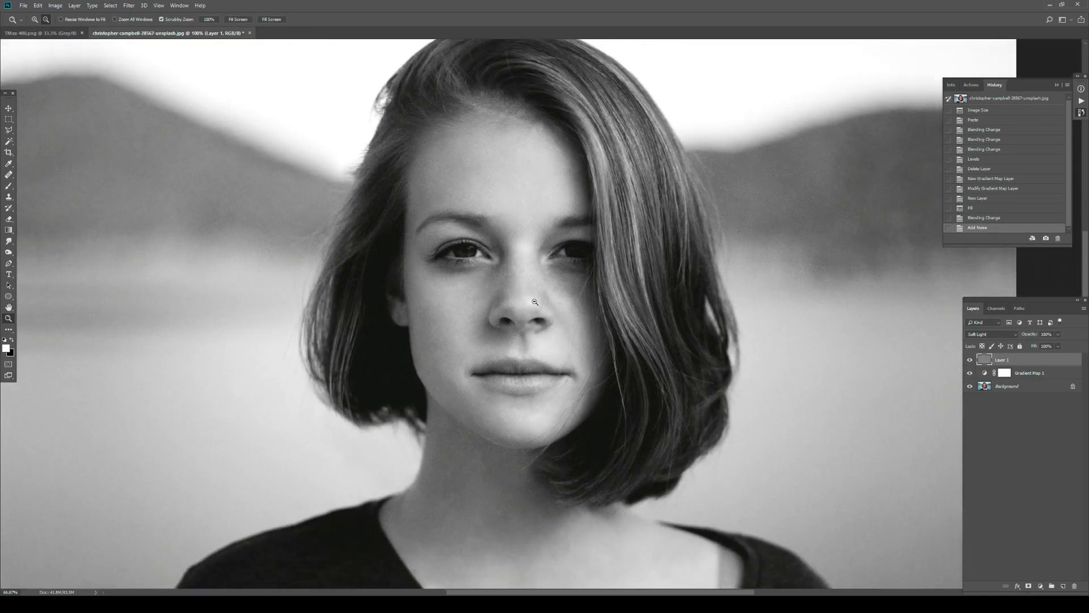
pyautogui.moveTo(534, 302); pyautogui.dragTo(510, 305)
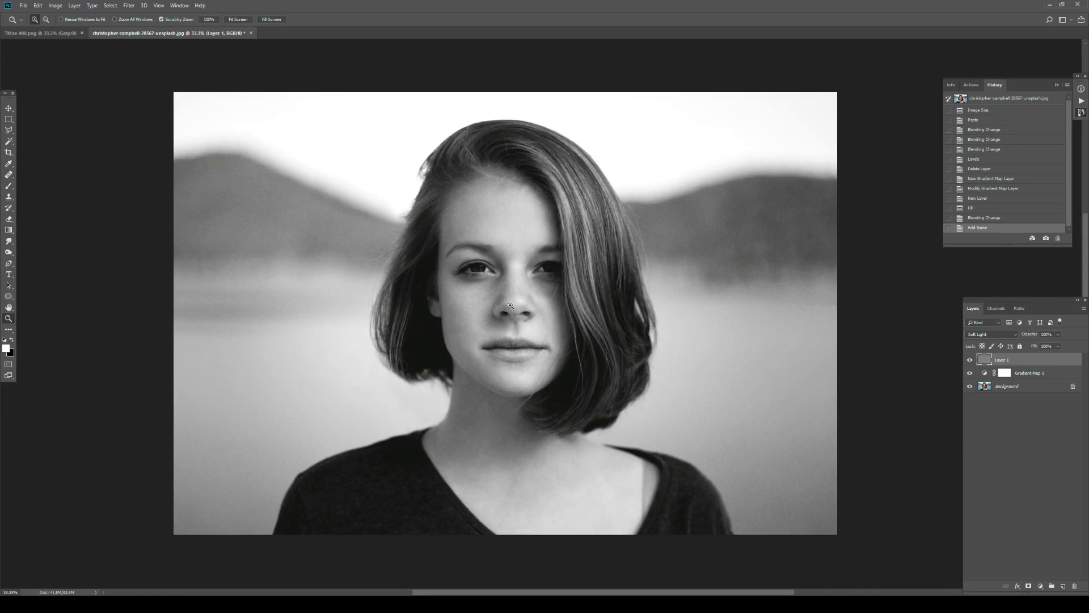
pyautogui.click(510, 306)
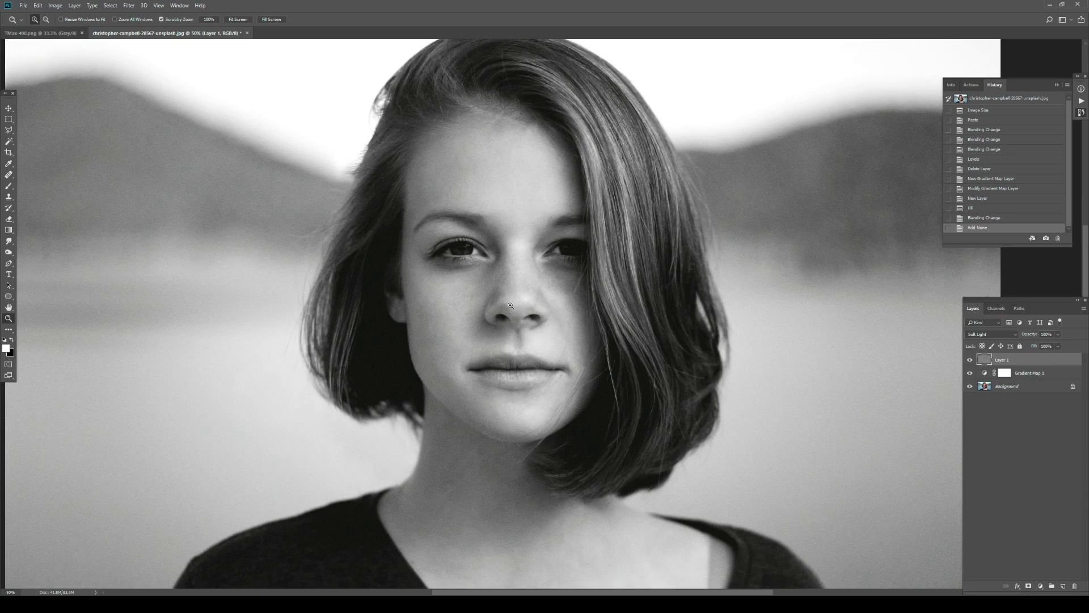
# - Zoom to 100% and rename the noise layer 'Grain Small'
pyautogui.click(501, 276)
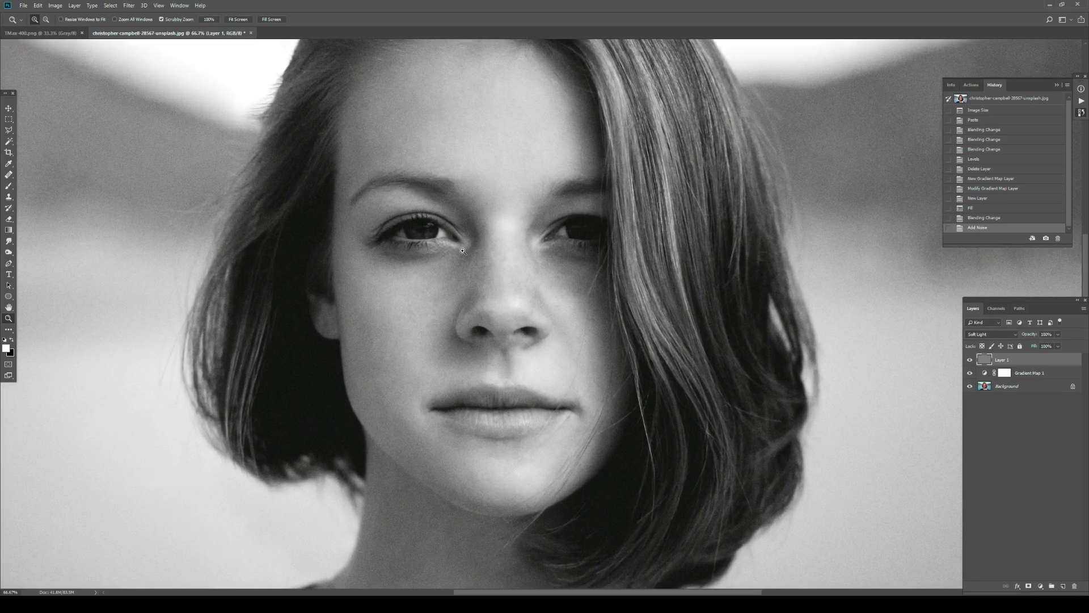
pyautogui.click(463, 251)
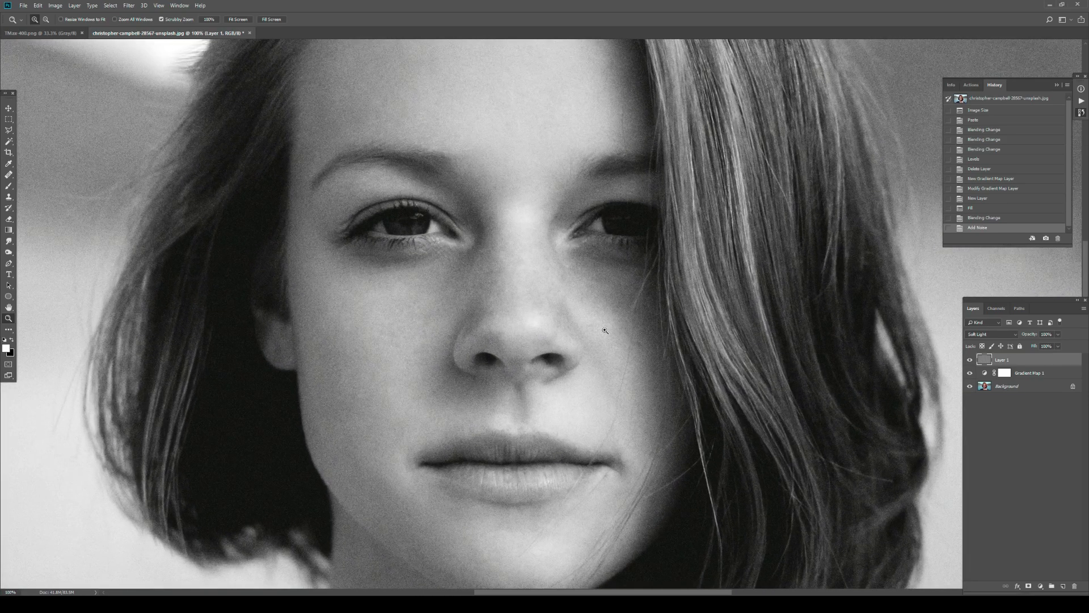
pyautogui.doubleClick(1003, 359)
pyautogui.write('Grain Small')
pyautogui.press('Return')
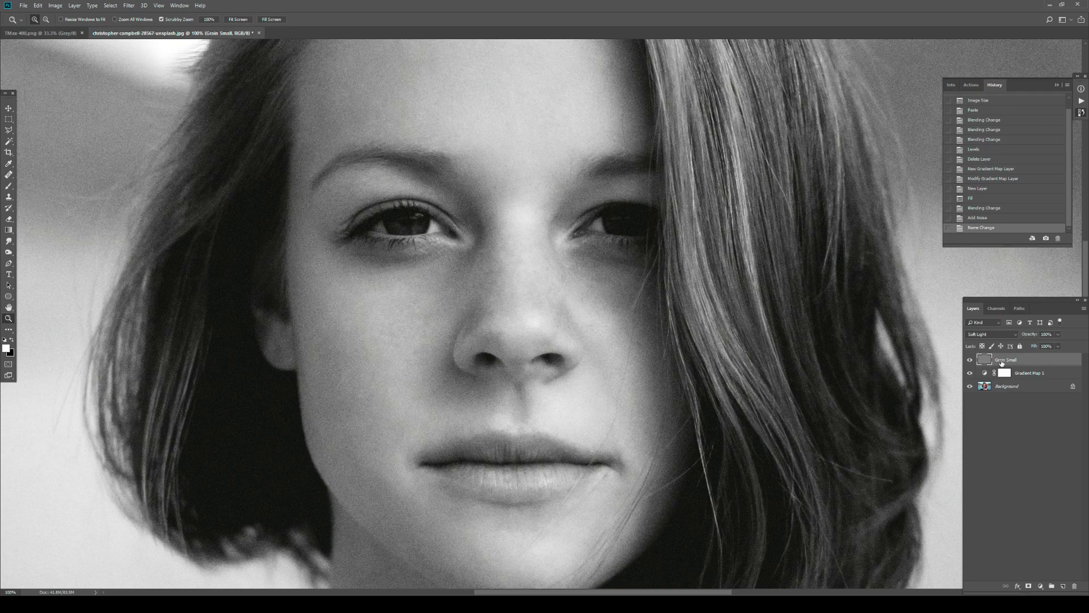
# - Duplicate Grain Small and name the copy 'Grain Mid'
pyautogui.hotkey('ctrl', 'j')
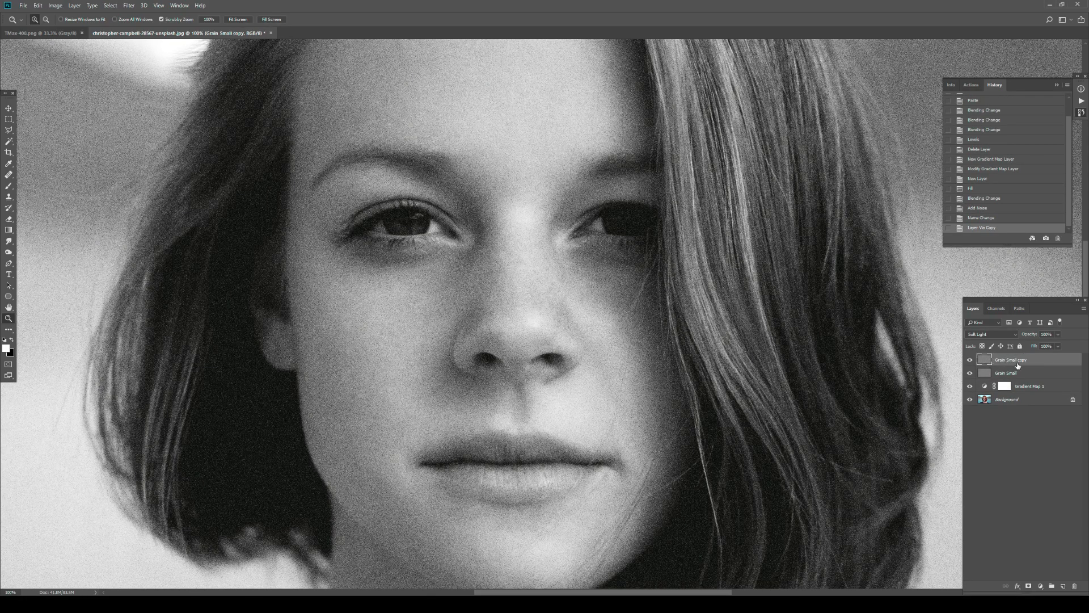
pyautogui.click(1017, 372)
pyautogui.click(1047, 359)
pyautogui.doubleClick(1008, 360)
pyautogui.write('Grain Mid')
pyautogui.press('Return')
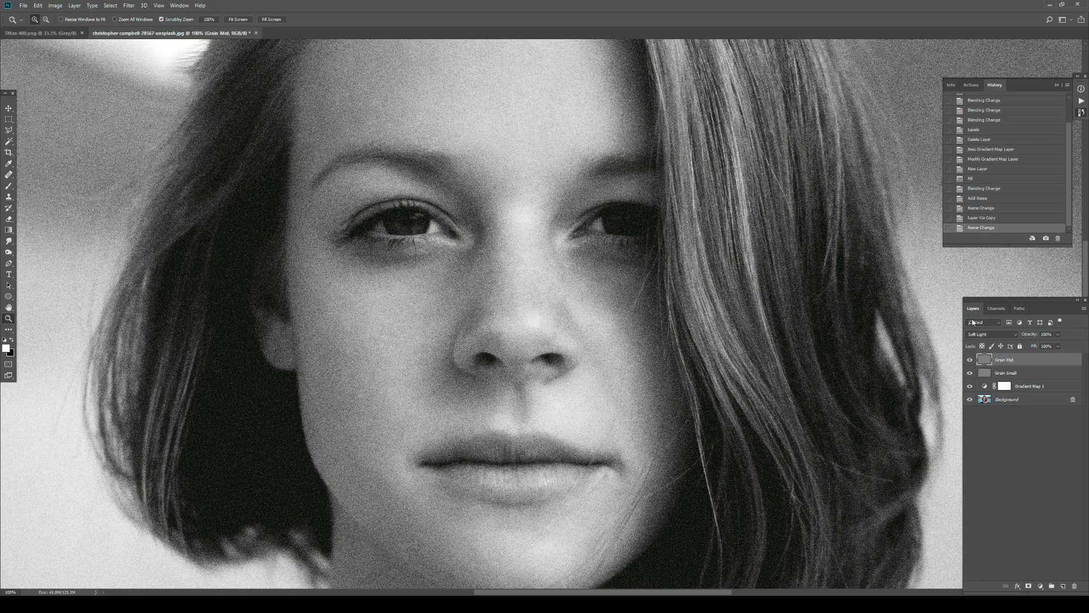
# - Free Transform Grain Mid to 150% proportionally and compare it on and off
pyautogui.click(38, 5)
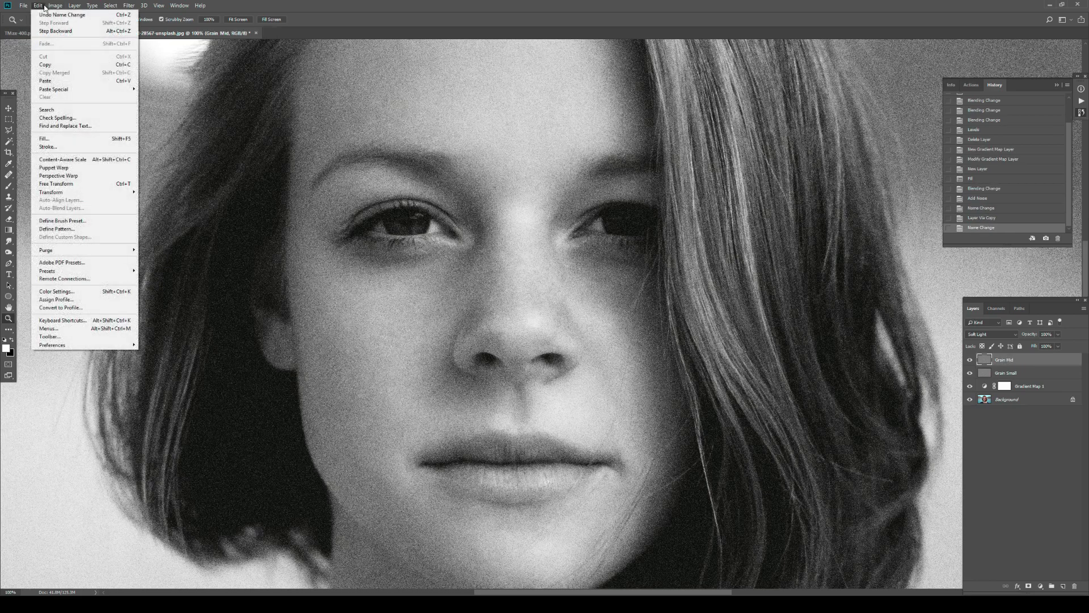
pyautogui.click(63, 184)
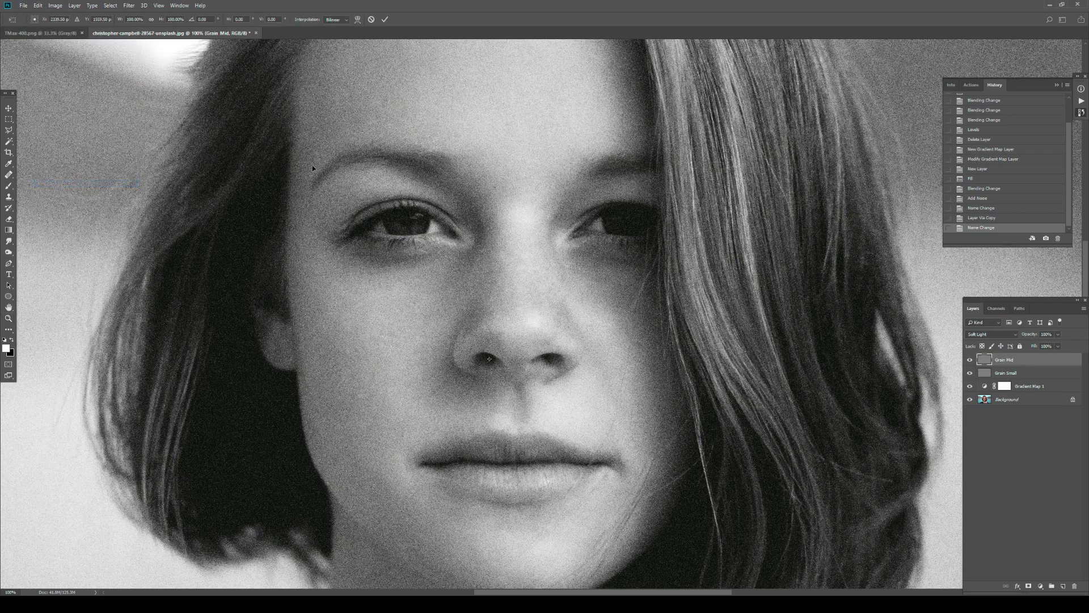
pyautogui.click(151, 19)
pyautogui.click(135, 20)
pyautogui.write('150')
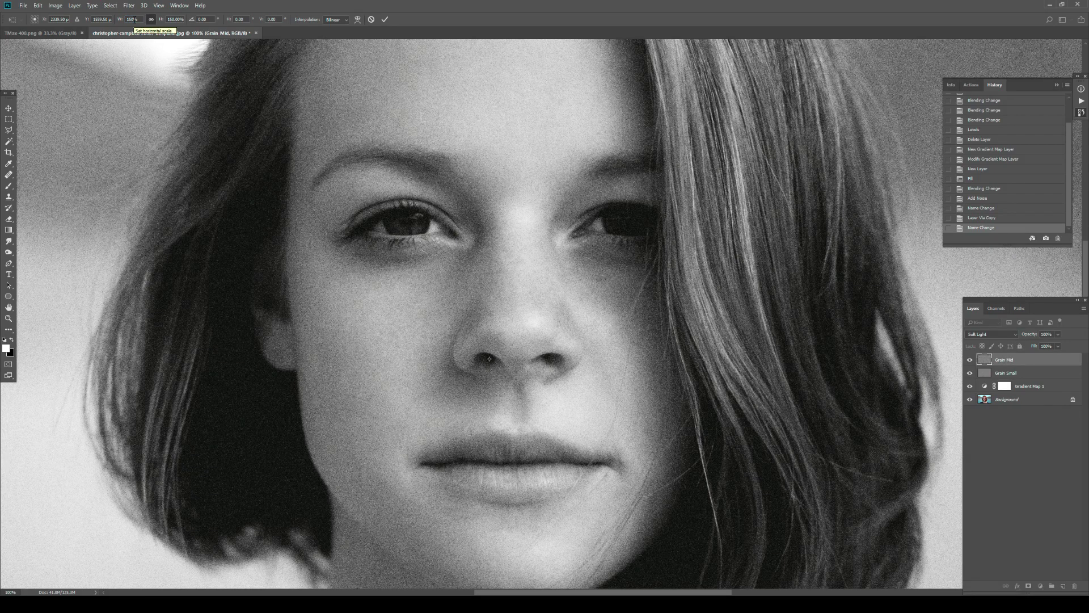
pyautogui.press('Return')
pyautogui.press('z')
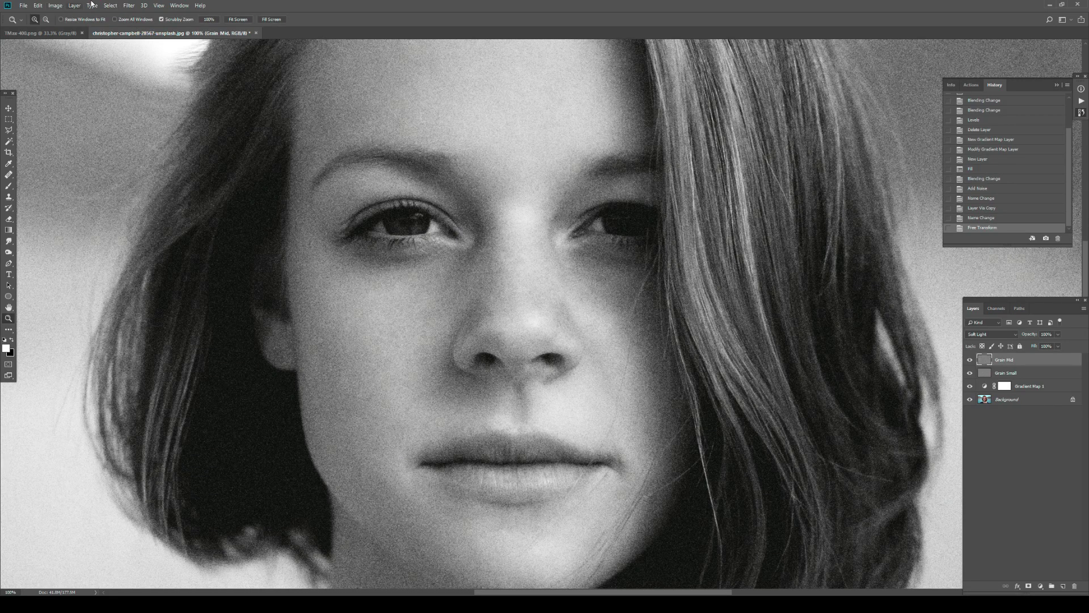
pyautogui.click(970, 359)
pyautogui.click(969, 360)
pyautogui.click(970, 359)
pyautogui.click(970, 360)
# - Duplicate Grain Mid and name the copy 'Grain Large'
pyautogui.hotkey('ctrl', 'j')
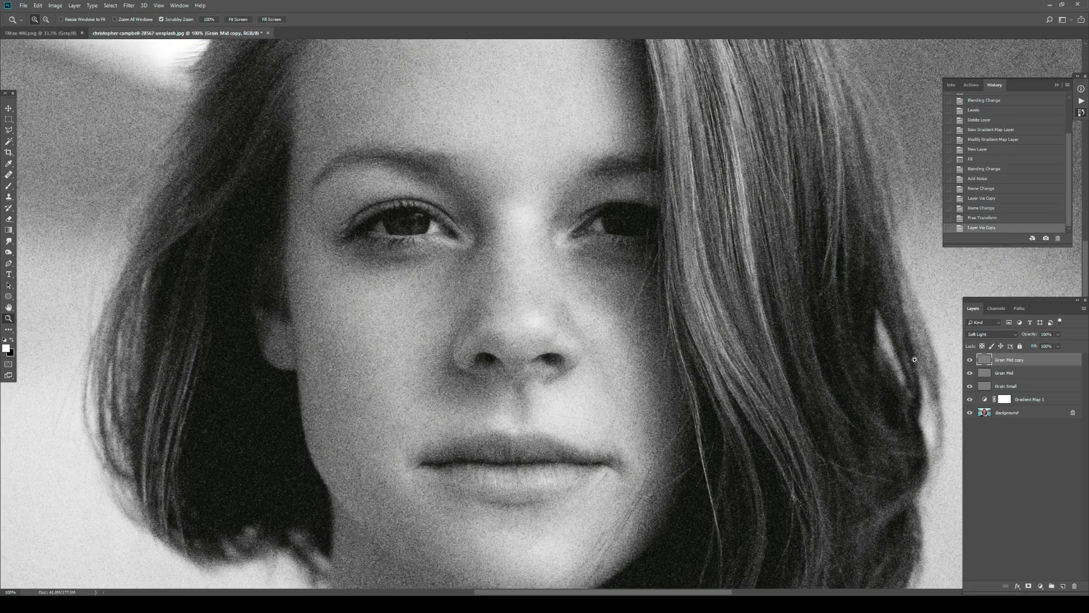
pyautogui.doubleClick(1010, 360)
pyautogui.write('Grain Large')
pyautogui.press('Return')
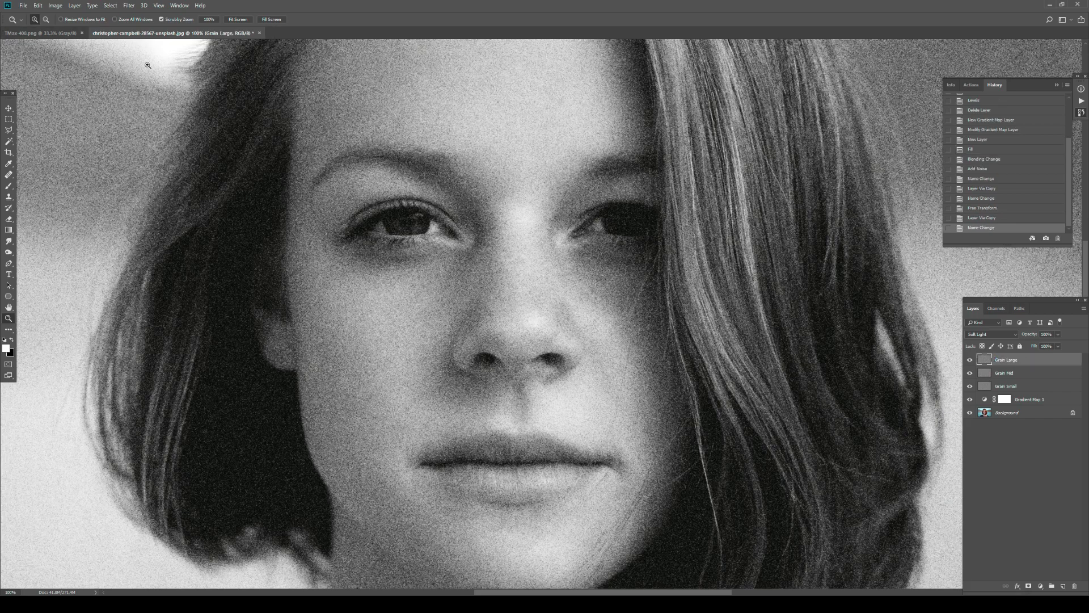
# - Scale Grain Large to 150% with Free Transform, then view the face at 50%
pyautogui.click(38, 5)
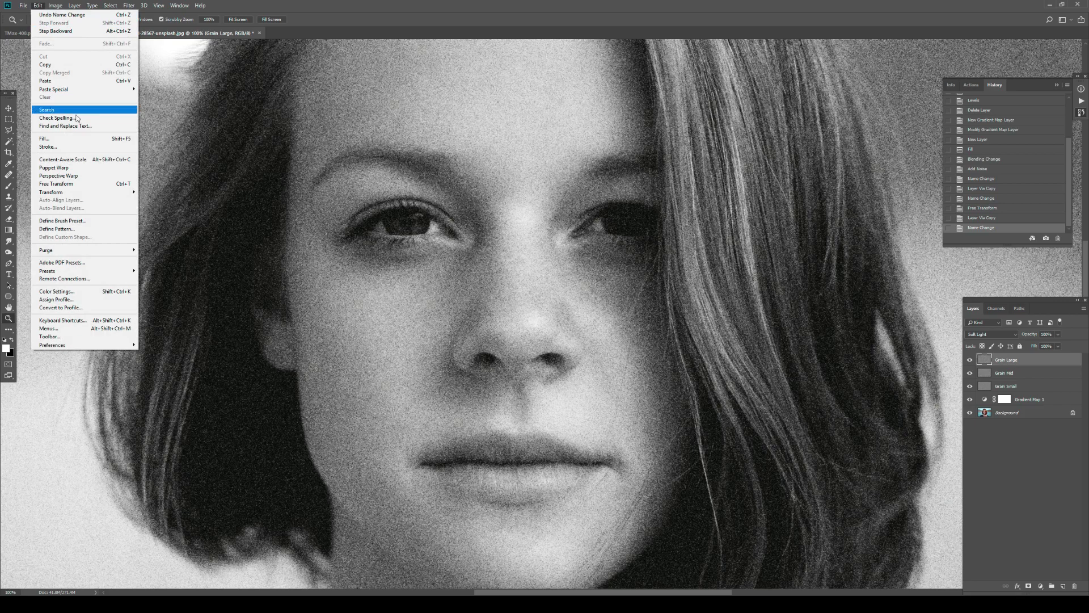
pyautogui.click(76, 185)
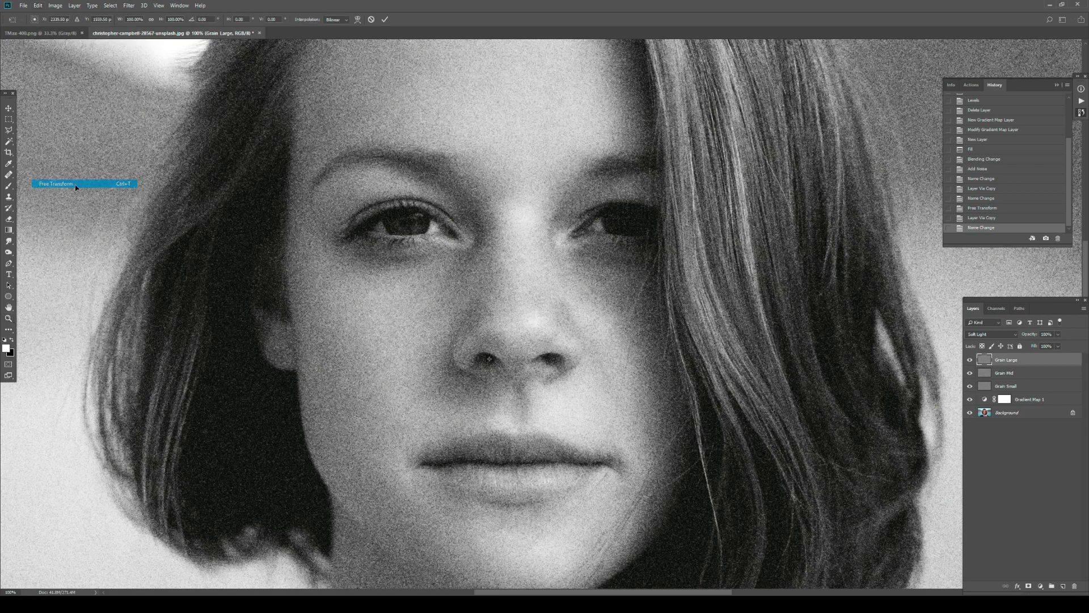
pyautogui.click(134, 19)
pyautogui.write('150')
pyautogui.press('Return')
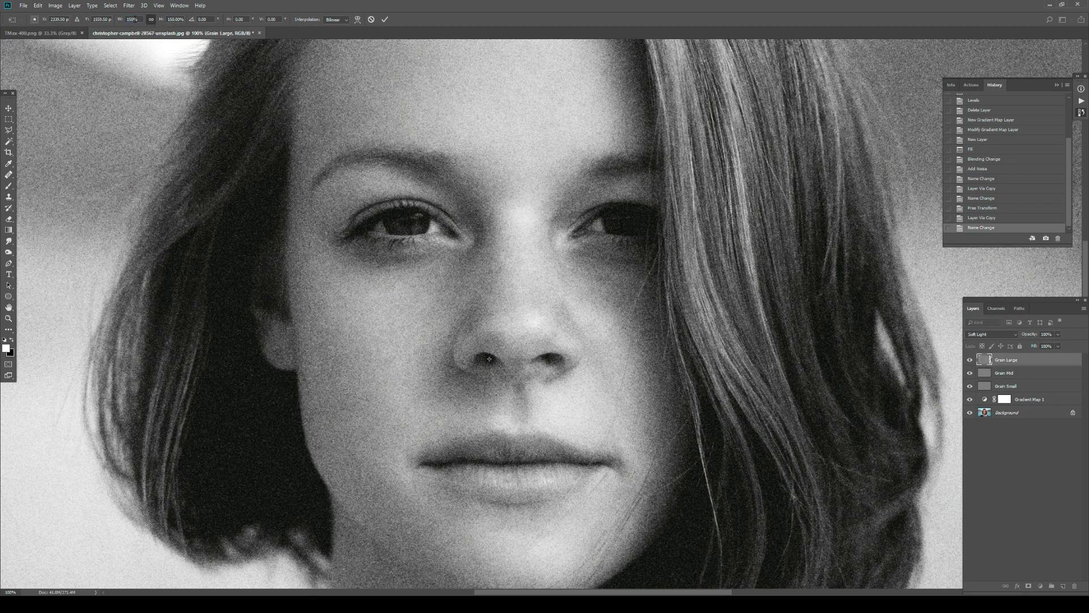
pyautogui.press('z')
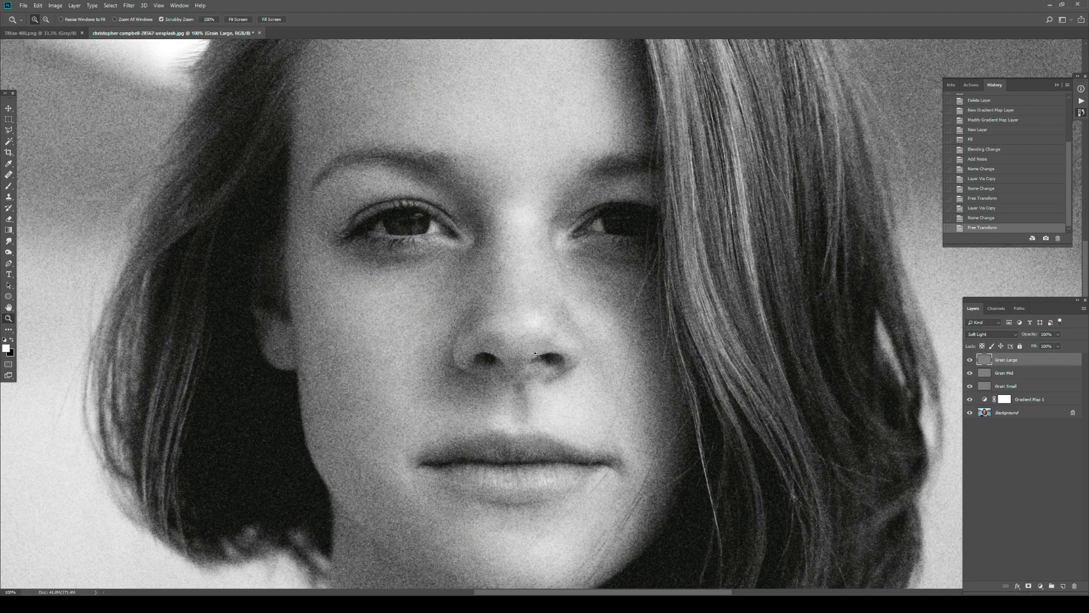
pyautogui.hotkey('ctrl', '0')
pyautogui.click(528, 338)
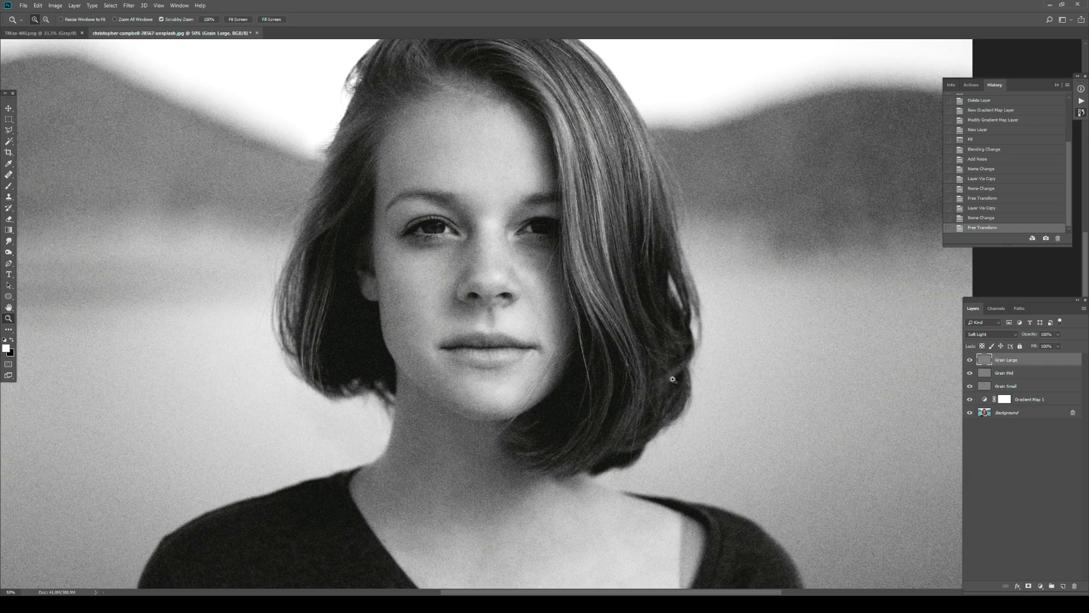
# - Group Grain Small, Grain Mid and Grain Large with Ctrl+G and name the group 'Grain'
pyautogui.keyDown('shift'); pyautogui.click(1024, 385); pyautogui.keyUp('shift')
pyautogui.hotkey('ctrl', 'g')
pyautogui.doubleClick(1002, 358)
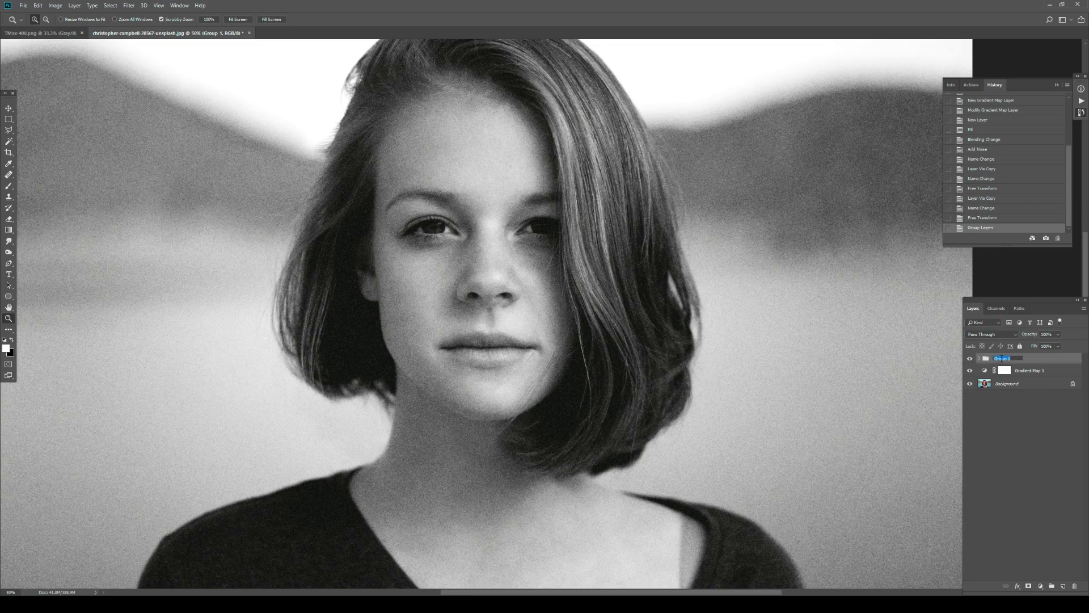
pyautogui.write('Grain')
pyautogui.press('Return')
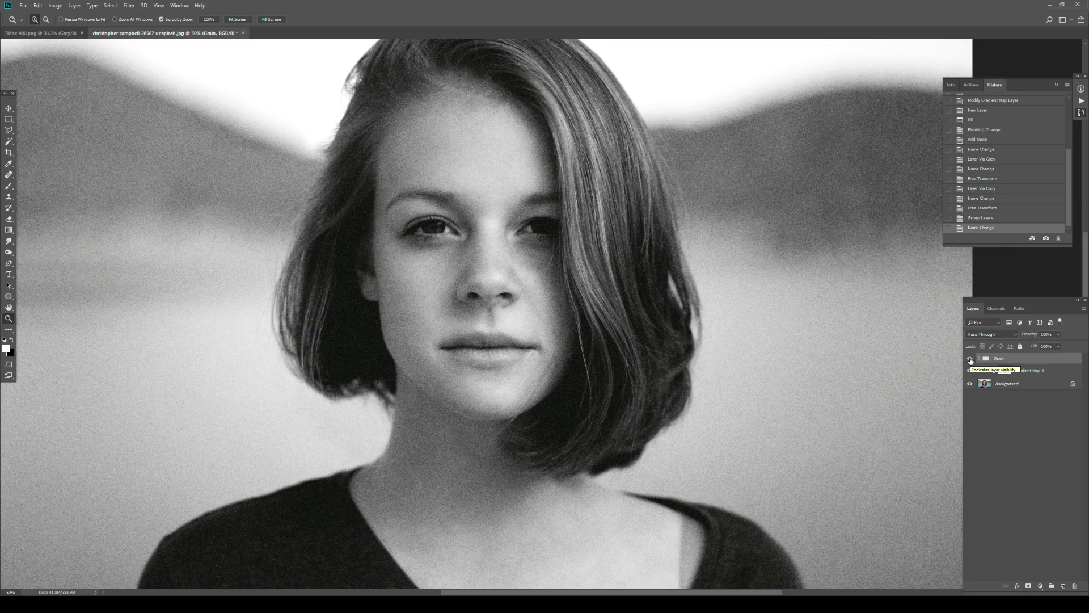
# - Toggle the Grain group's visibility repeatedly to compare the portrait with and without grain
pyautogui.click(970, 359)
pyautogui.click(971, 359)
pyautogui.click(970, 360)
pyautogui.scroll(3, 517, 222)
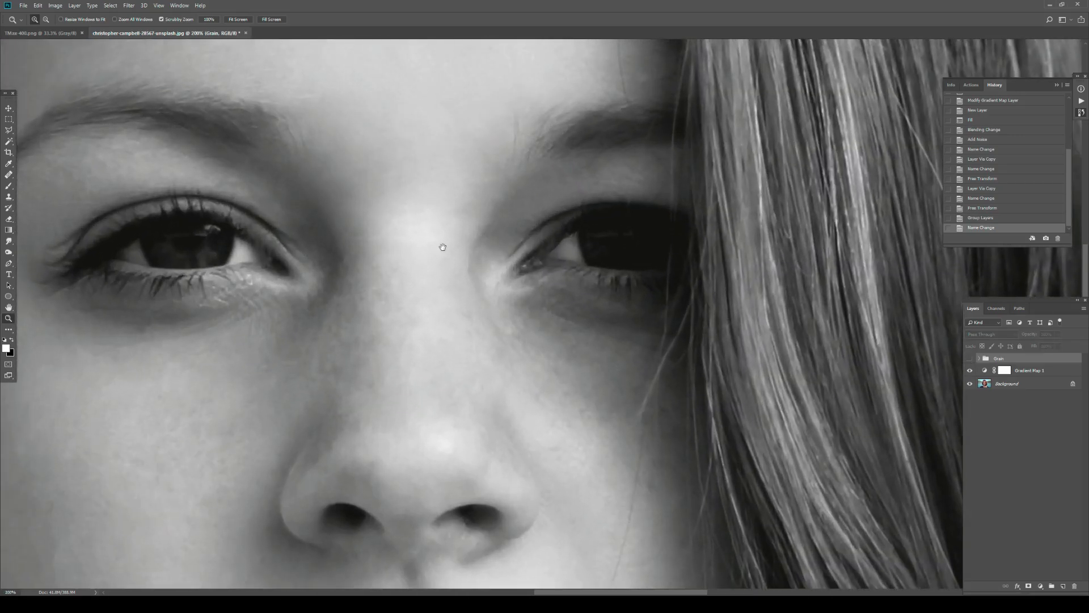
pyautogui.moveTo(442, 246); pyautogui.dragTo(508, 253)
pyautogui.keyDown('alt'); pyautogui.click(587, 277); pyautogui.keyUp('alt')
pyautogui.click(970, 358)
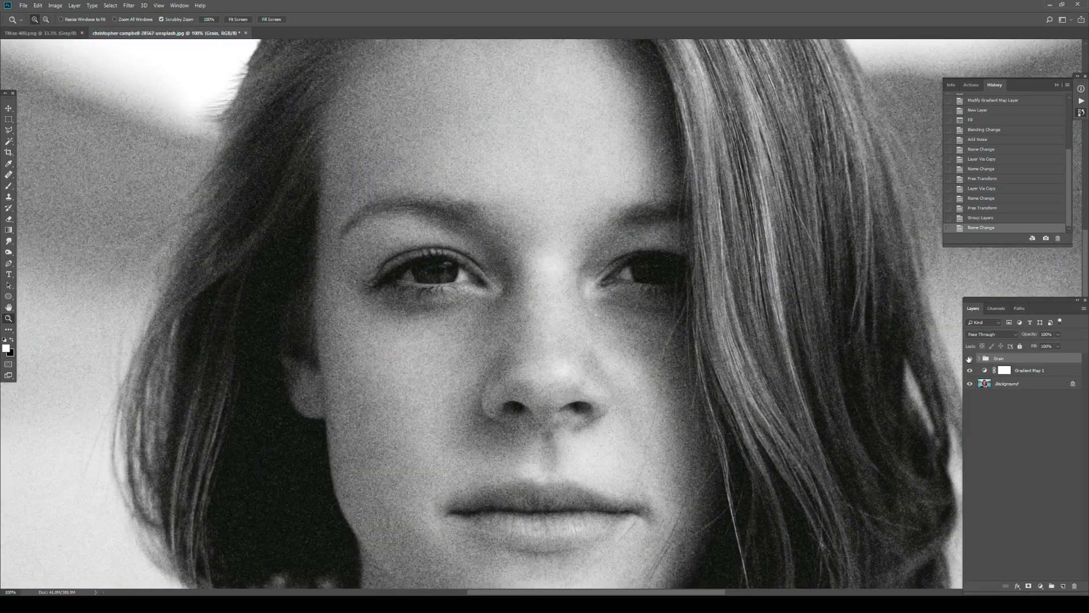
pyautogui.click(970, 359)
pyautogui.click(969, 358)
pyautogui.click(970, 358)
pyautogui.click(969, 359)
pyautogui.keyDown('alt'); pyautogui.click(569, 328); pyautogui.keyUp('alt')
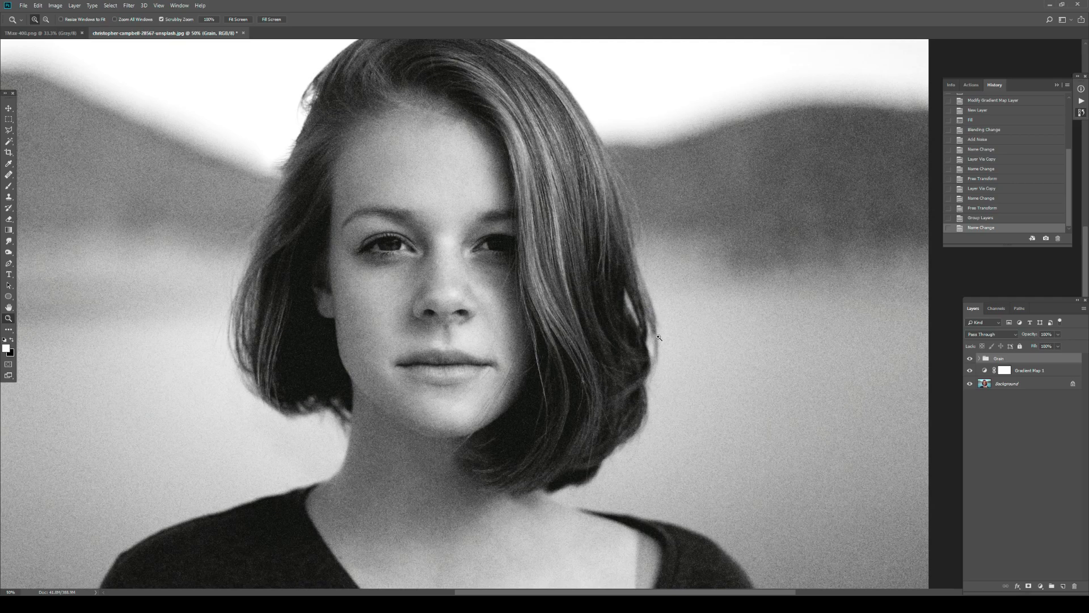
# - Expand the Grain group and set Grain Mid's opacity to 50%
pyautogui.hotkey('ctrl', '+')
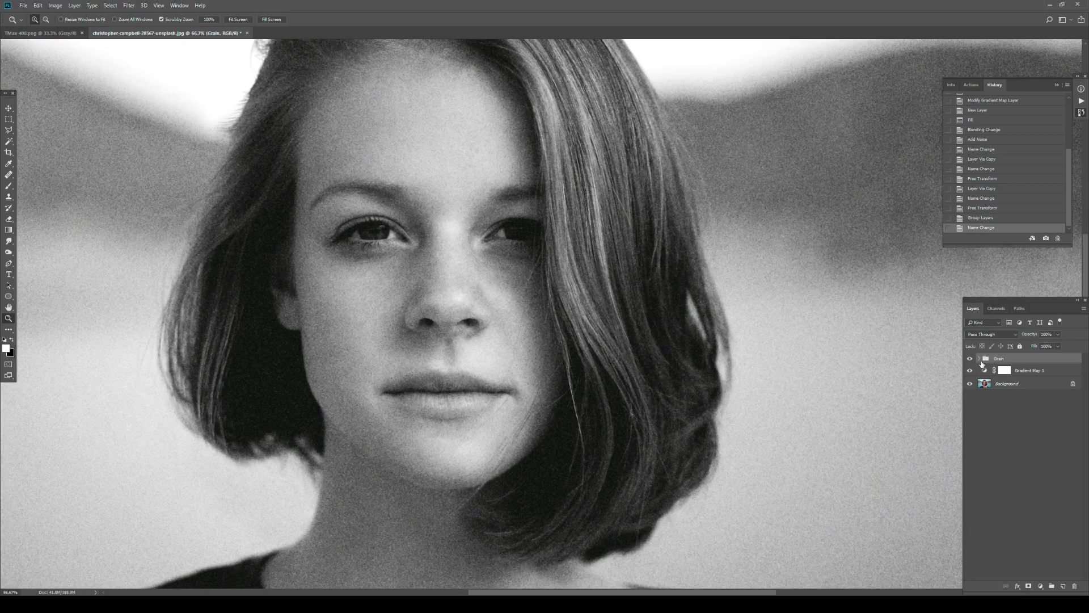
pyautogui.click(979, 359)
pyautogui.click(1015, 384)
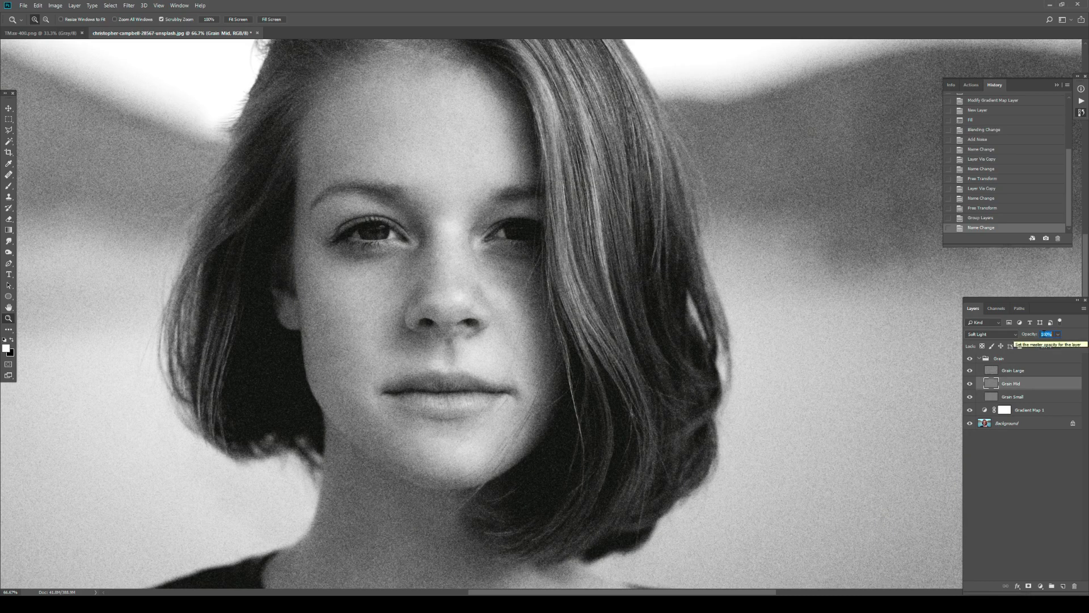
pyautogui.write('50')
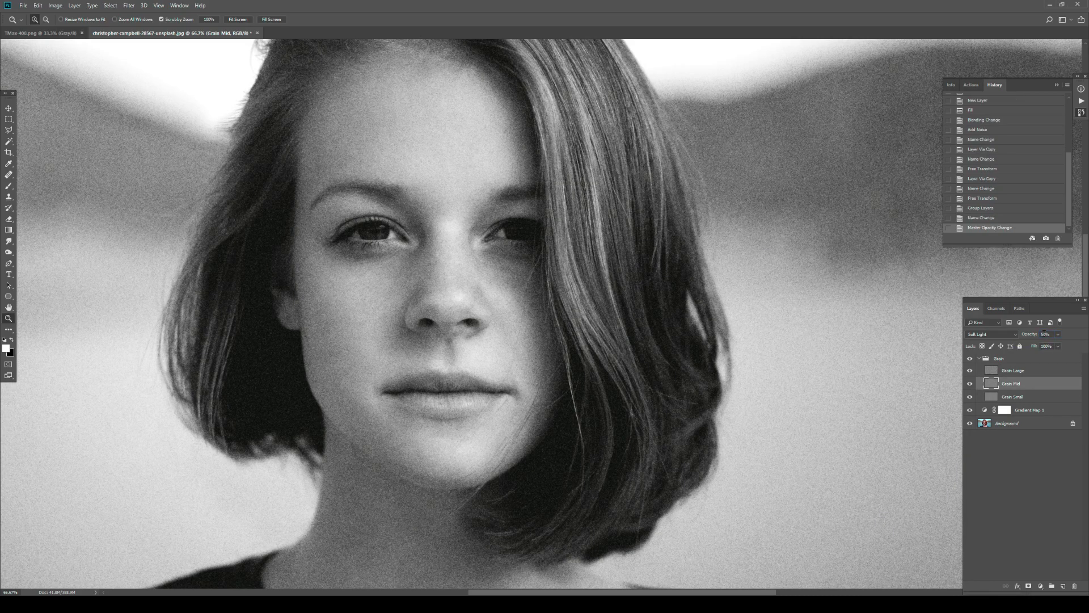
# - Lower Grain Large's opacity to 70%
pyautogui.click(1036, 373)
pyautogui.click(1053, 333)
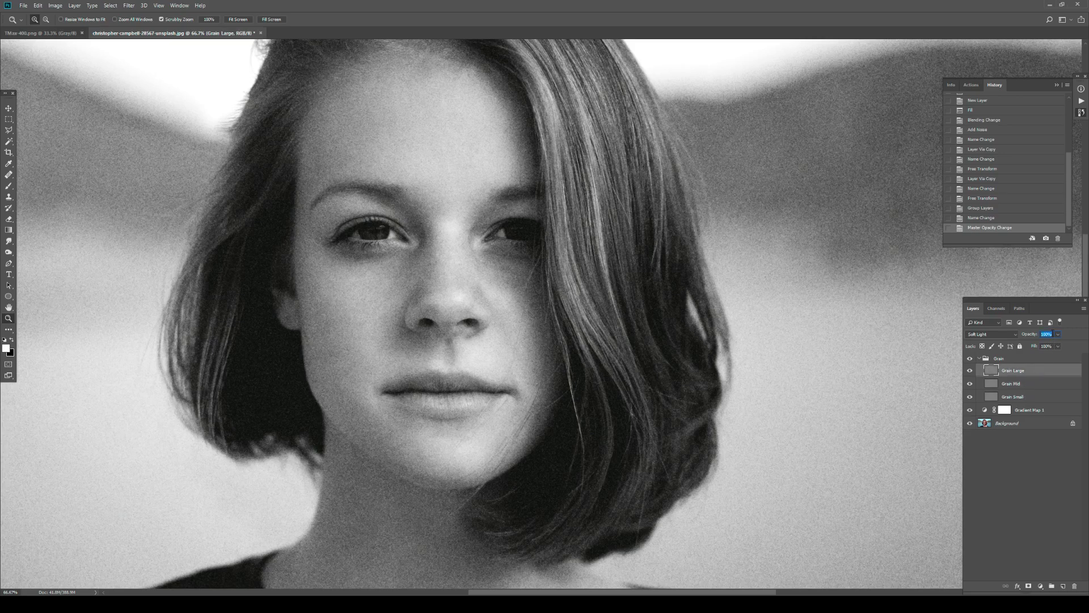
pyautogui.write('1')
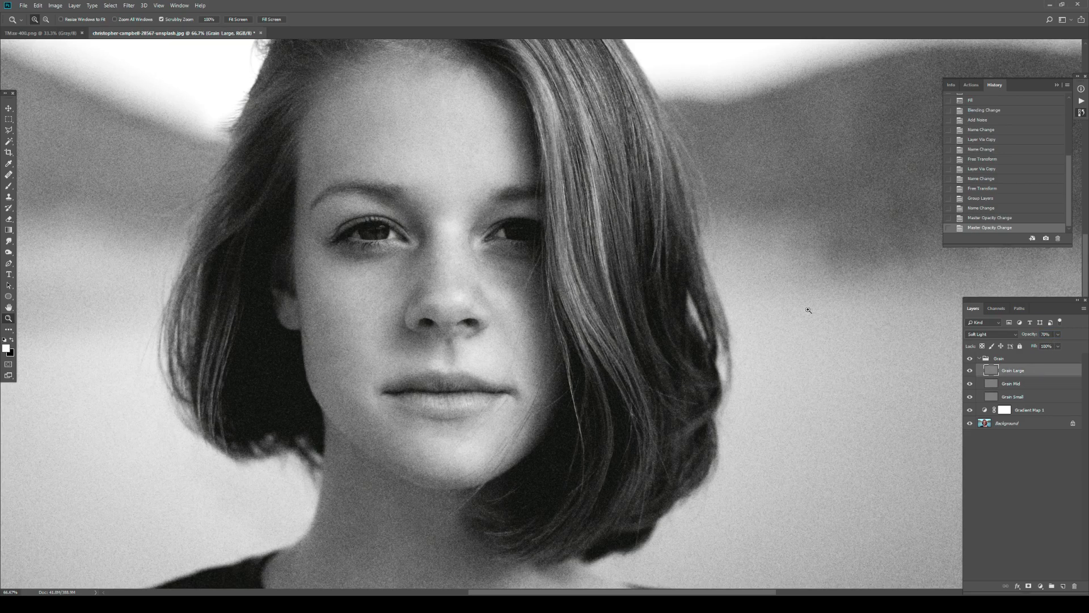
pyautogui.keyDown('alt'); pyautogui.click(412, 272); pyautogui.keyUp('alt')
pyautogui.click(413, 272)
pyautogui.click(1038, 412)
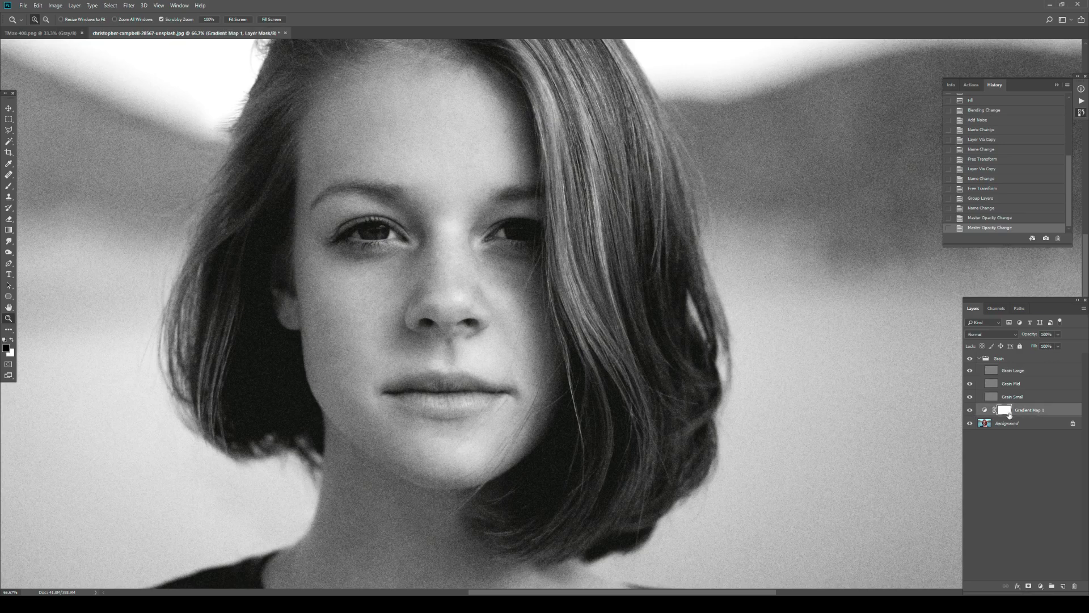
pyautogui.click(970, 410)
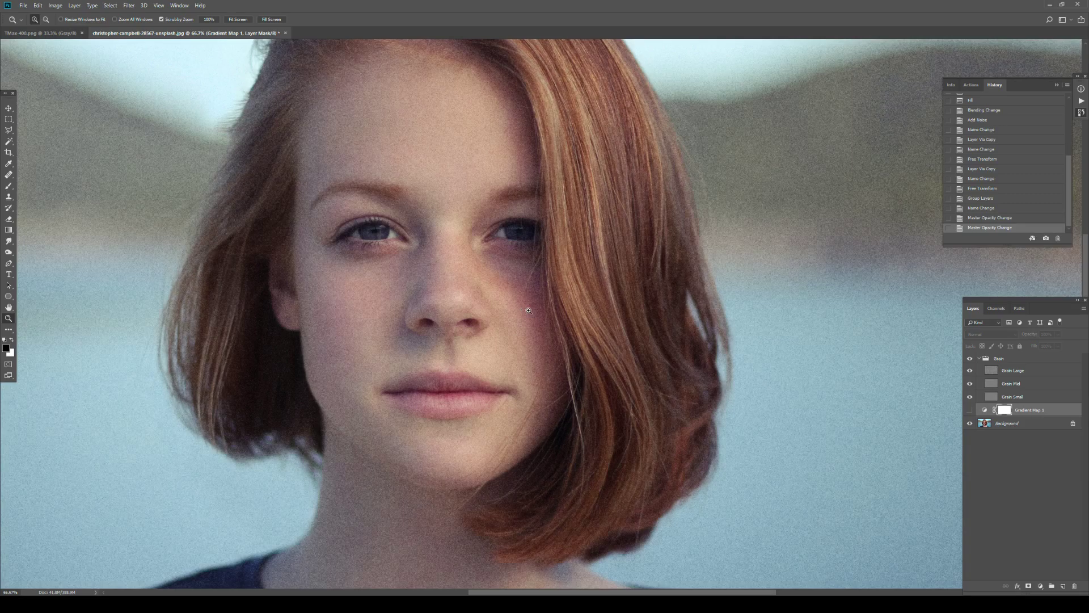
pyautogui.click(432, 282)
pyautogui.keyDown('alt'); pyautogui.click(450, 310); pyautogui.keyUp('alt')
pyautogui.hscroll(-2, 449, 310)
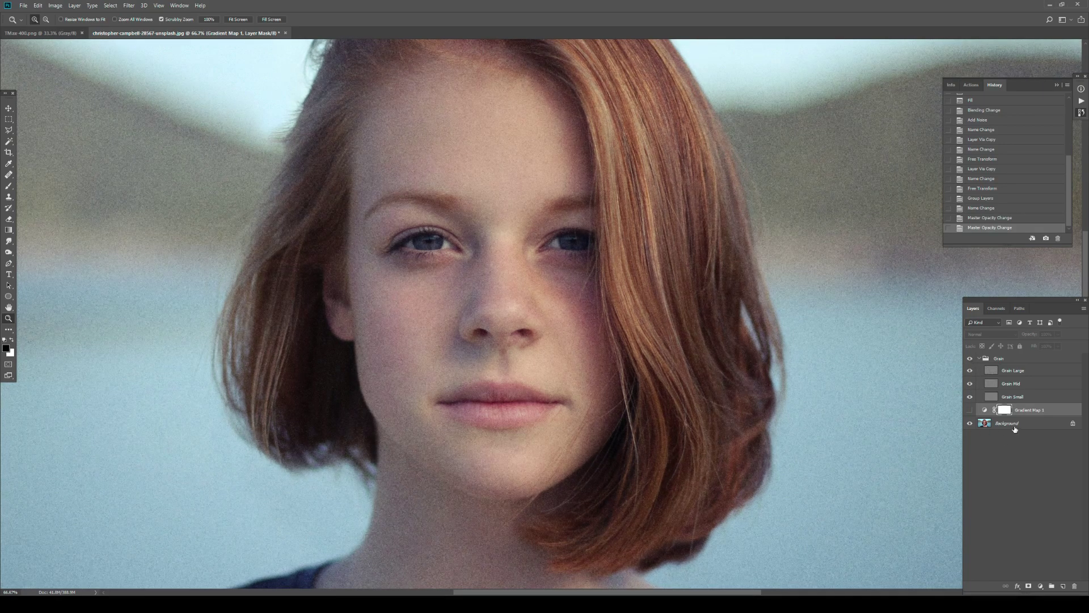
pyautogui.click(969, 409)
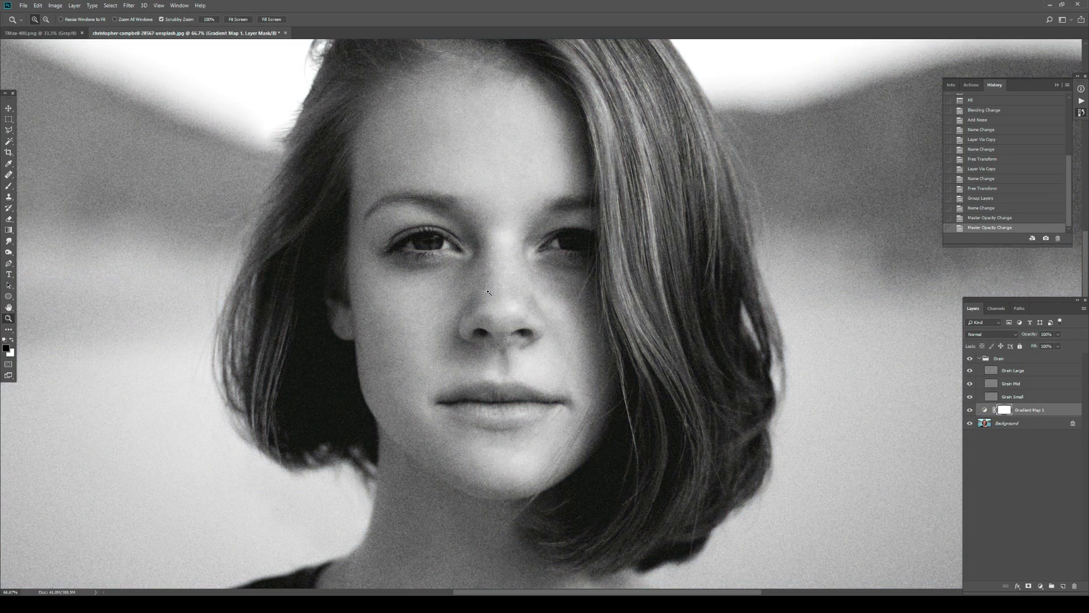